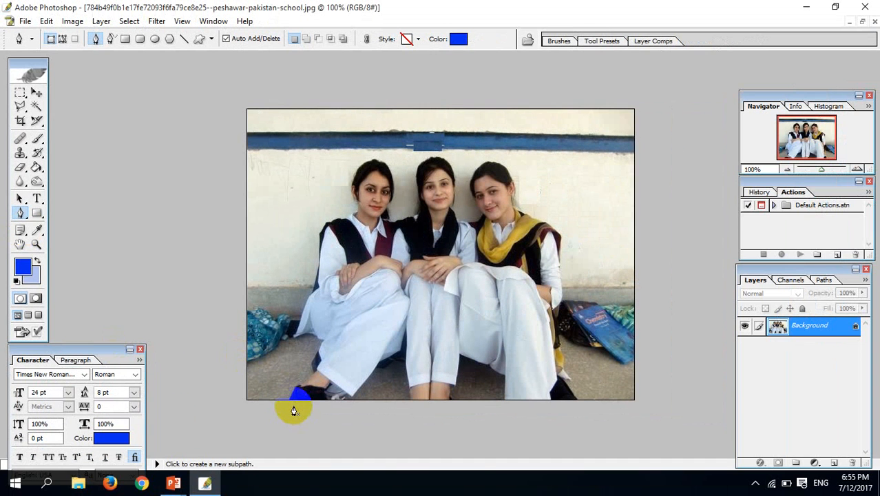
- Start a Pen shape outline at the left student's foot and set the shape layer's fill to 0%
click(290, 402)
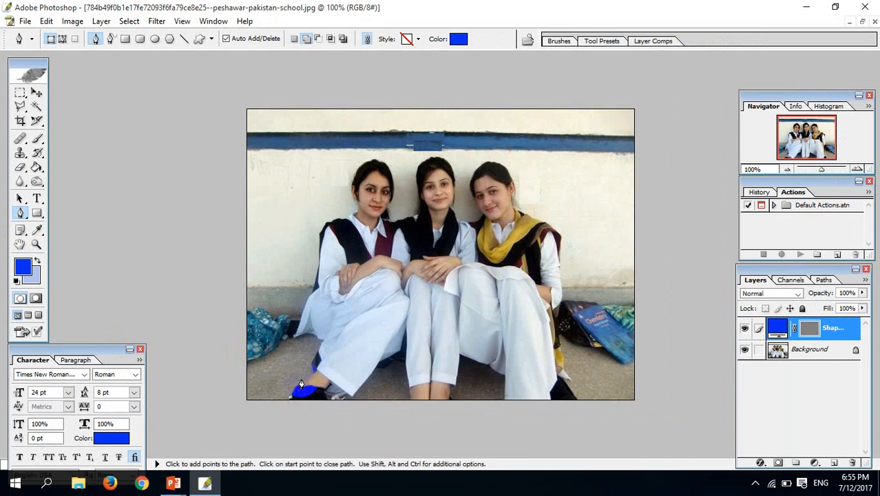
key(ctrl+plus)
key(ctrl+plus)
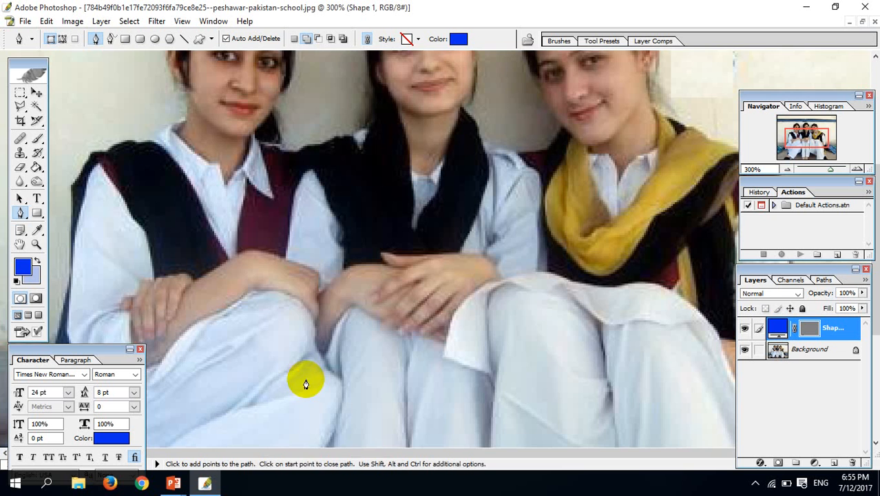
drag(391, 295, 712, 98)
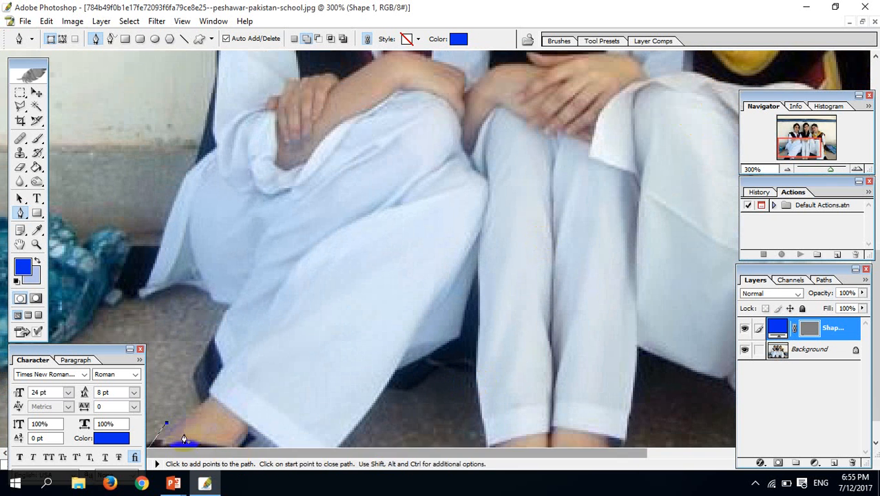
click(201, 410)
key(ctrl+z)
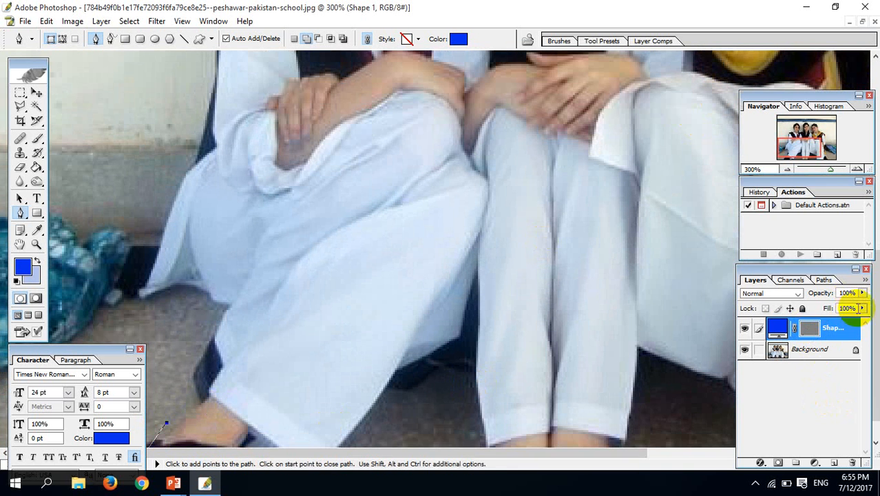
click(847, 307)
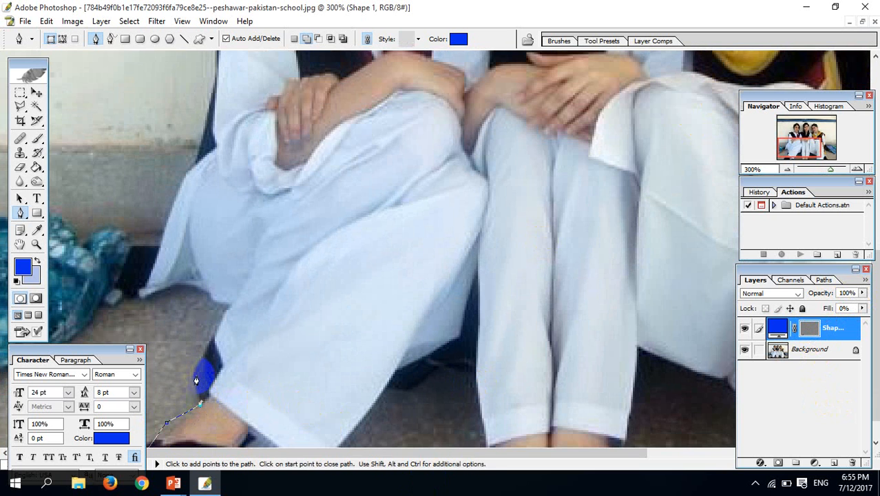
- Trace the outline from the left student's ankle up her trouser edge and out to the lower corner of her tunic
click(210, 342)
click(223, 303)
click(210, 292)
click(193, 281)
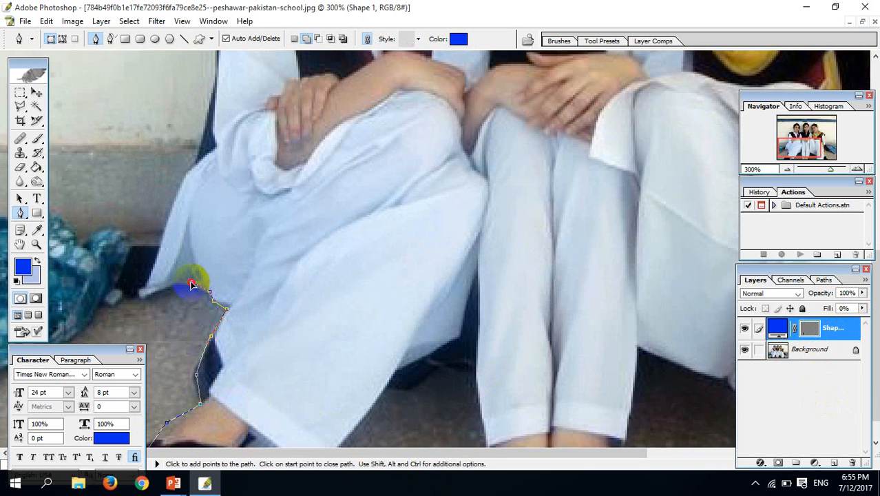
click(143, 298)
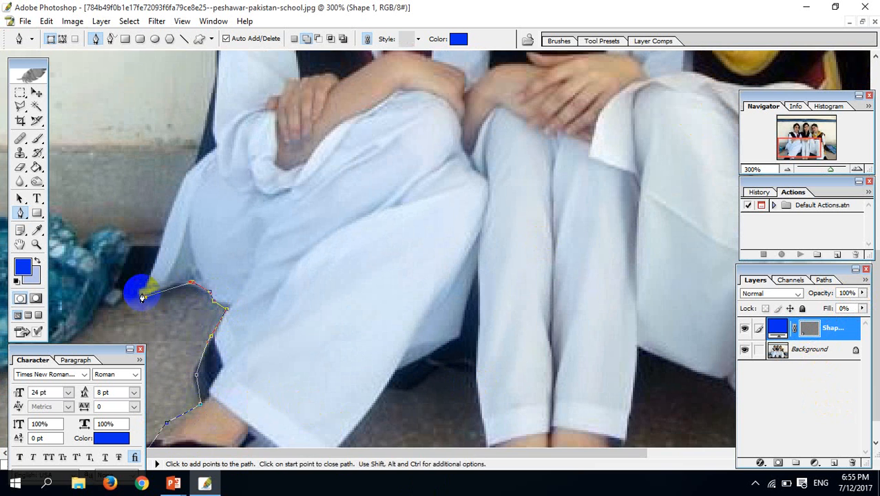
- Continue the outline up the outer edge of the left student's tunic with a curved anchor, removing its outgoing handle
scroll(169, 295, up, 3)
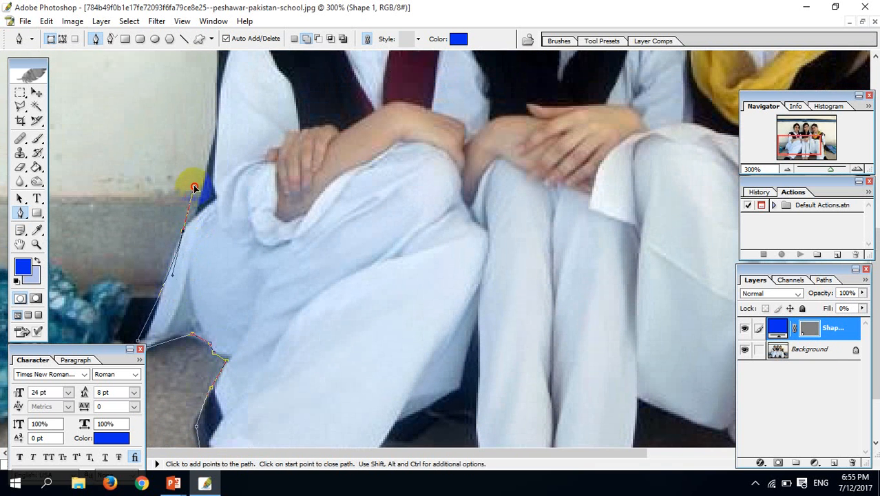
drag(195, 187, 190, 175)
key(ctrl+z)
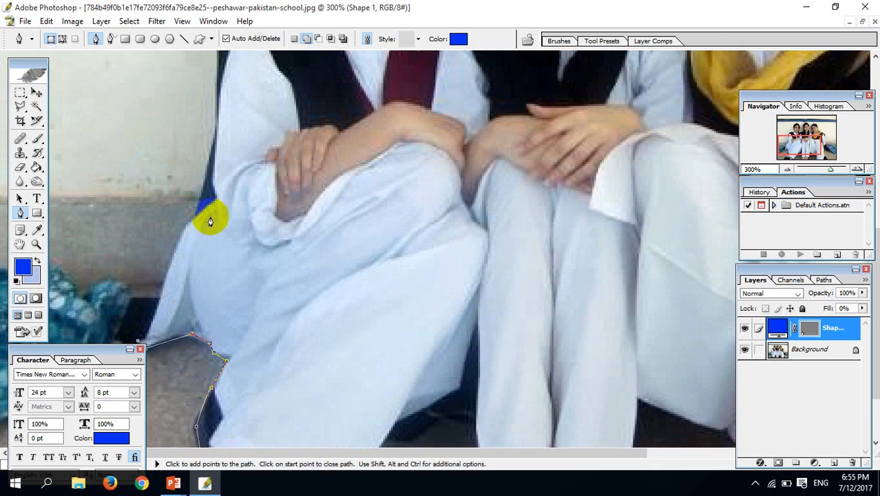
drag(177, 236, 203, 142)
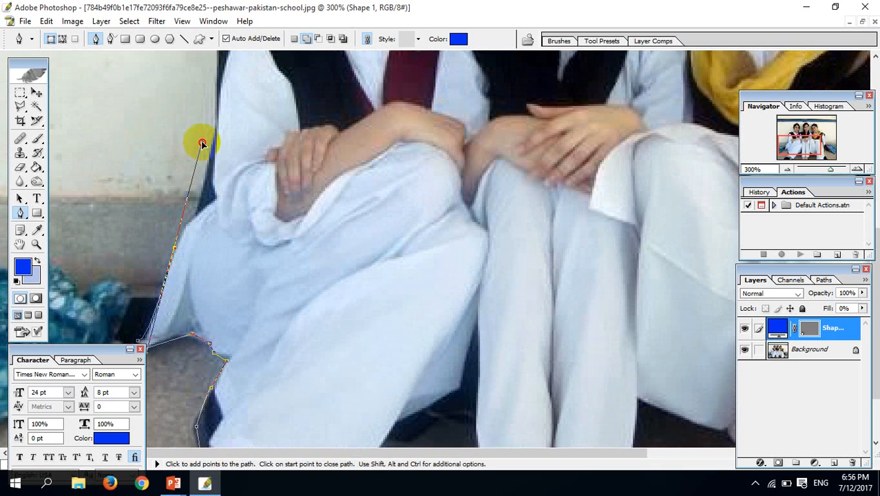
alt+click(174, 248)
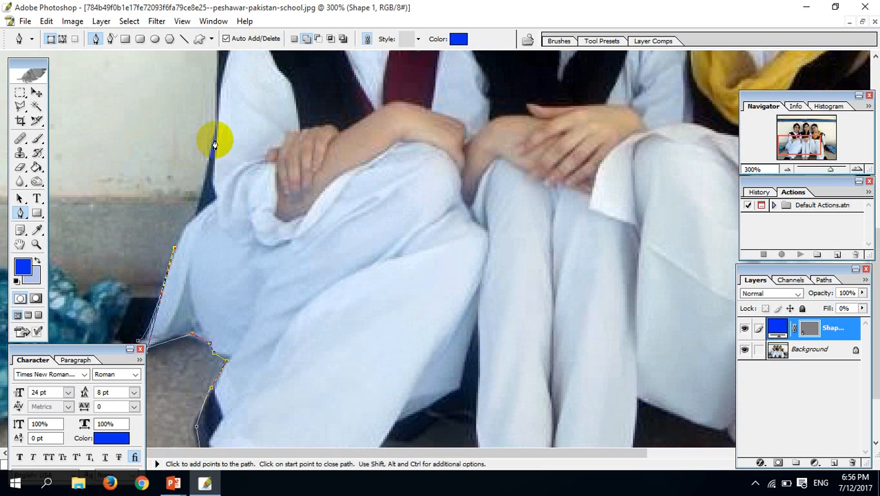
- Curve the outline up the left student's outer sleeve and over her shoulder, converting each new anchor to a corner
drag(214, 141, 207, 98)
key(ctrl+z)
drag(216, 143, 219, 63)
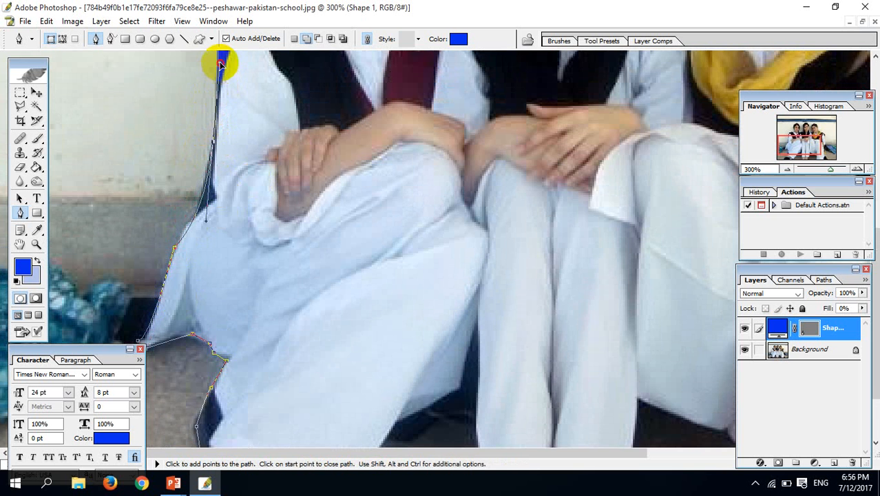
alt+click(214, 144)
scroll(285, 241, up, 3)
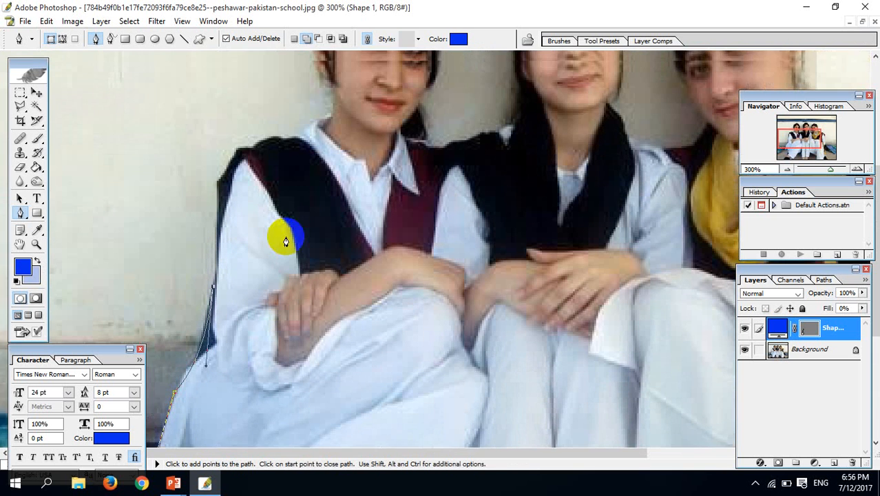
scroll(286, 241, up, 1)
drag(266, 160, 330, 130)
alt+click(268, 161)
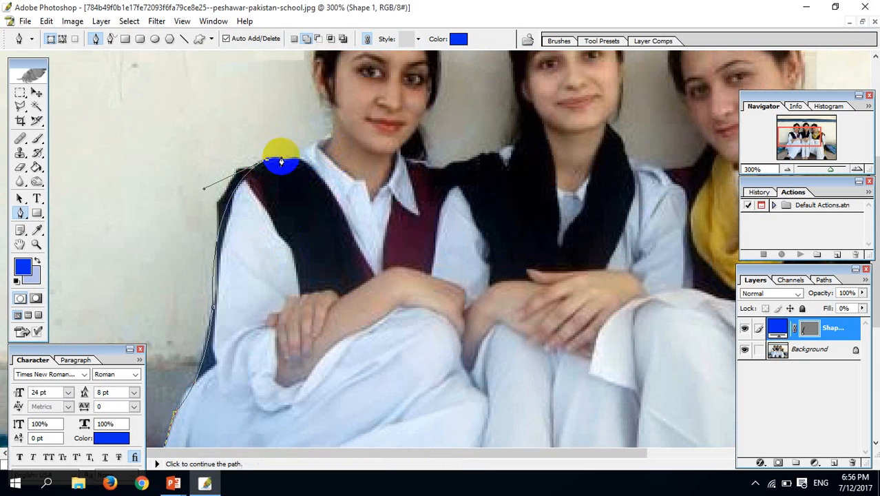
- Trace the outline from the left student's collar up her neck and around her ear to the hairline
drag(332, 124, 332, 107)
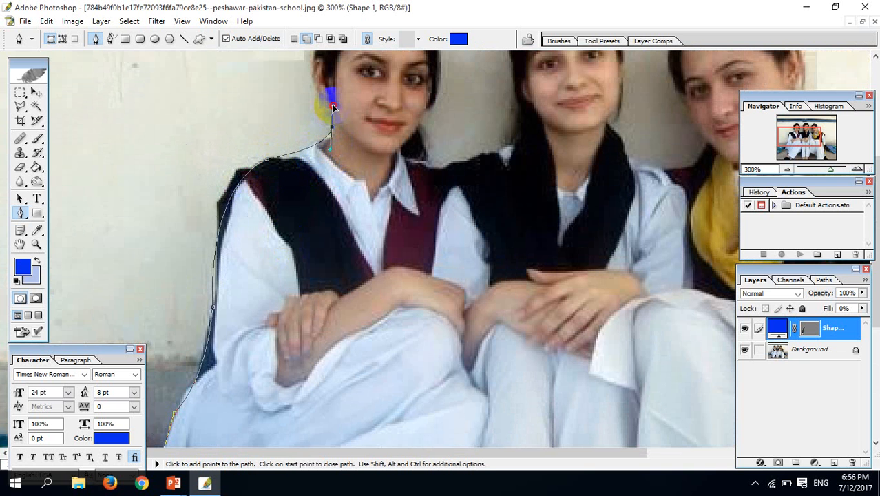
scroll(336, 146, up, 3)
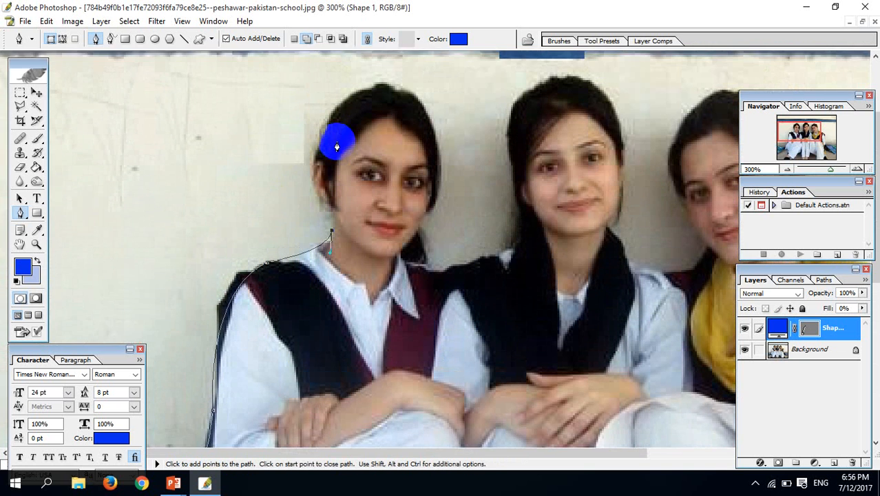
drag(312, 177, 312, 148)
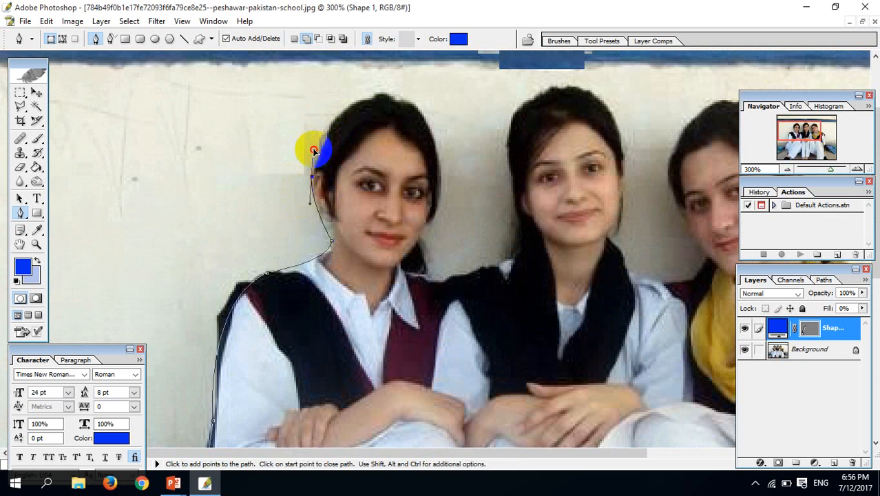
key(ctrl+z)
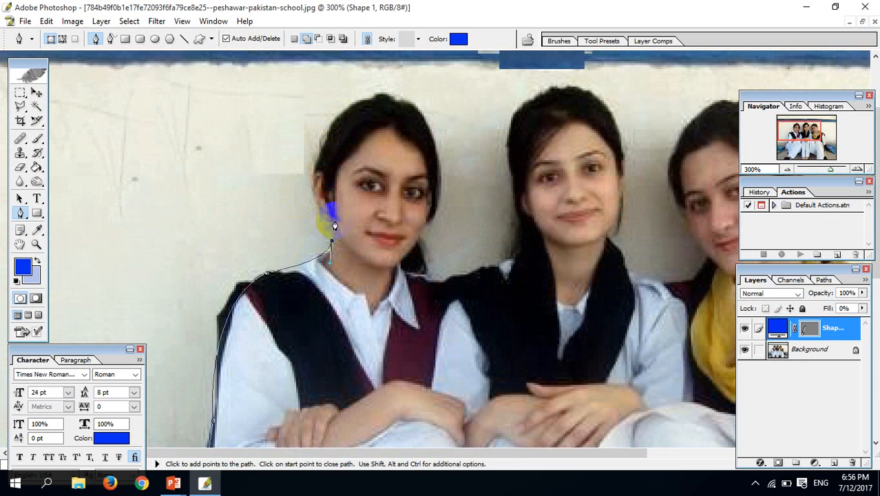
click(335, 221)
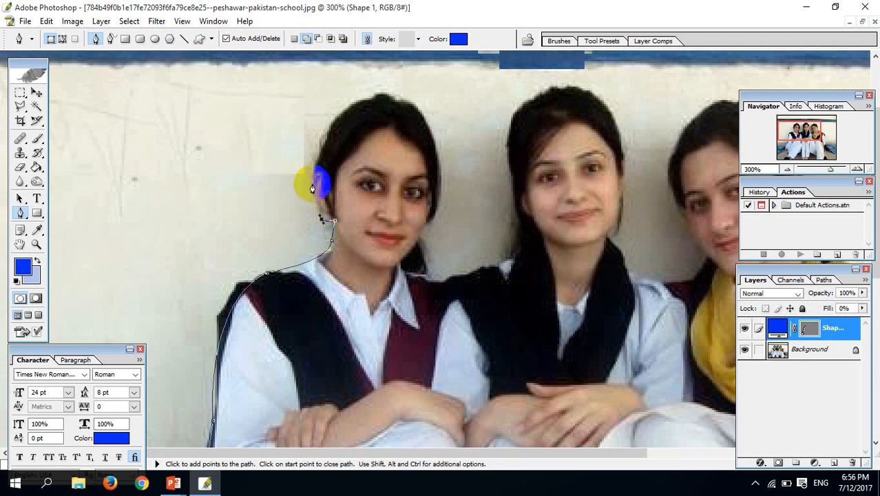
drag(315, 168, 321, 138)
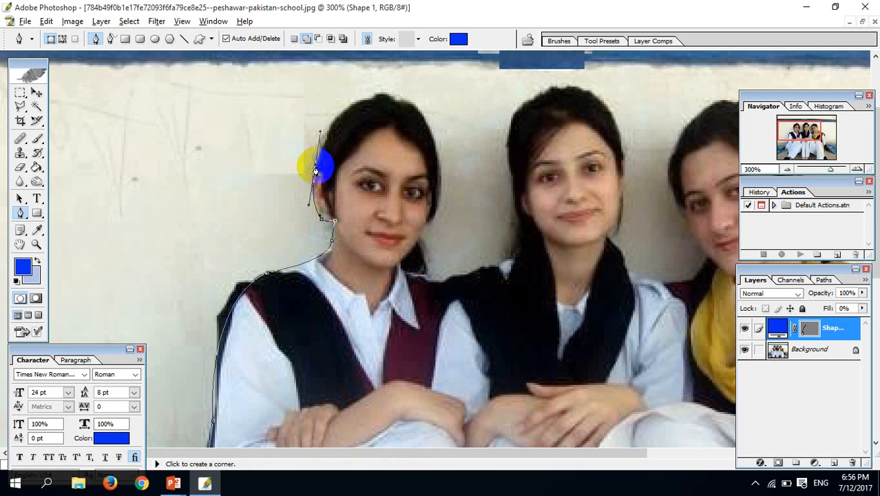
- Curve the outline over the left student's head and down the far side of her hair to the jaw
drag(403, 101, 471, 131)
click(402, 103)
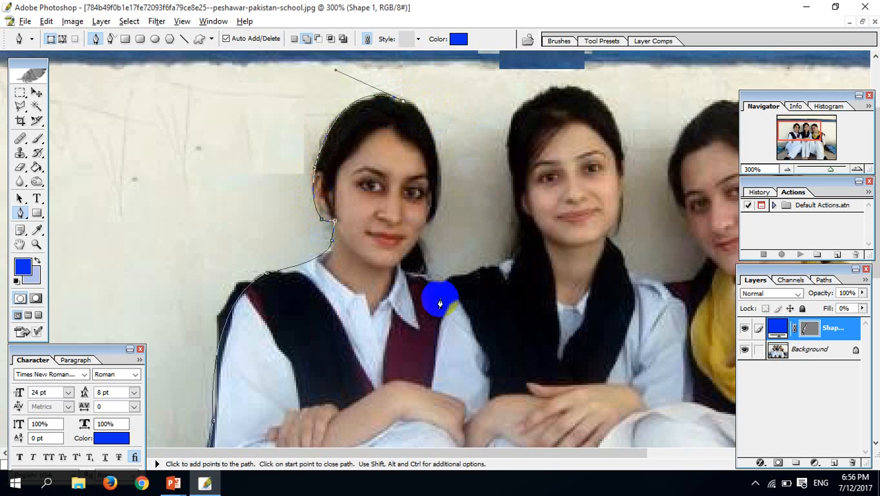
drag(421, 232, 378, 309)
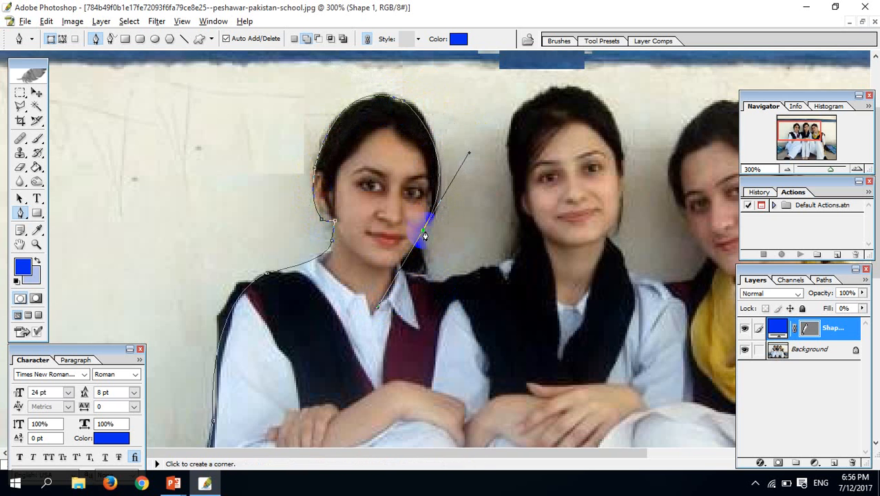
click(422, 231)
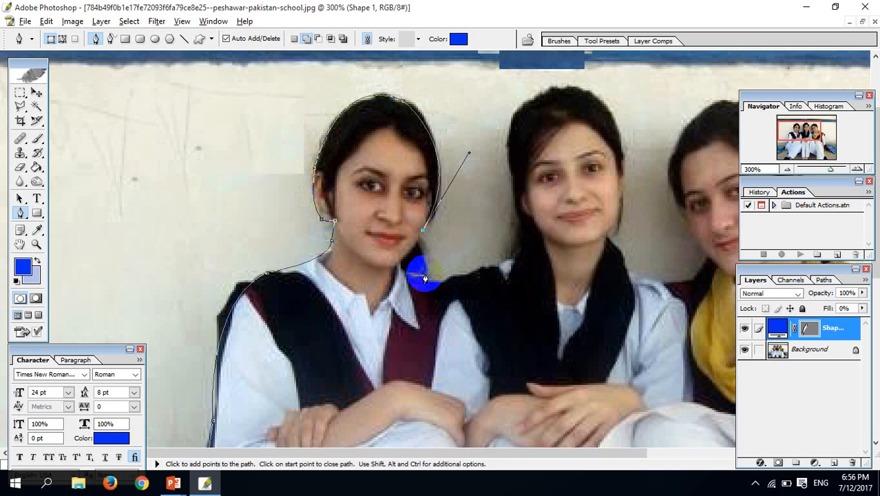
- Trace down the left student's neck to her shoulder and across to the middle student's shoulder beside her hair
drag(425, 277, 434, 324)
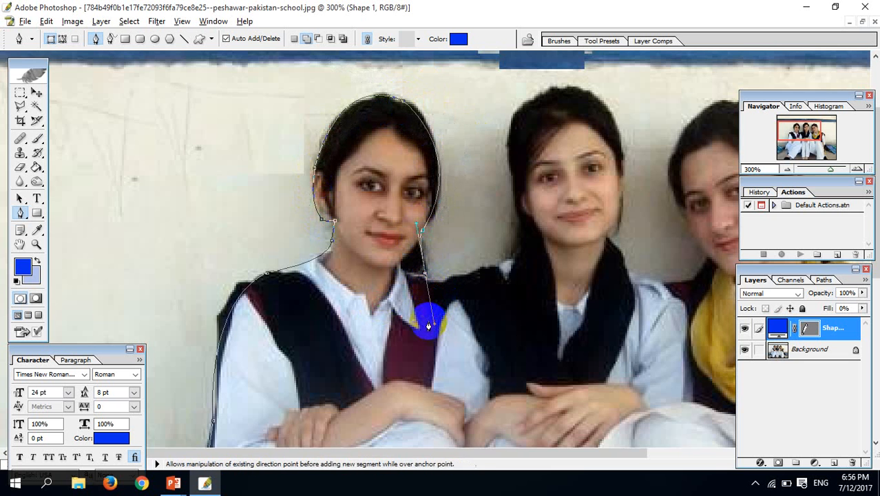
alt+click(424, 276)
click(513, 261)
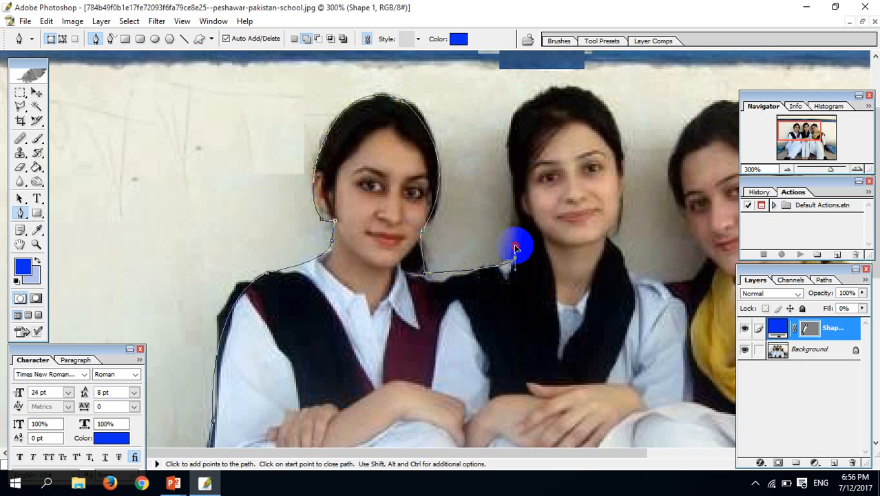
drag(515, 248, 617, 214)
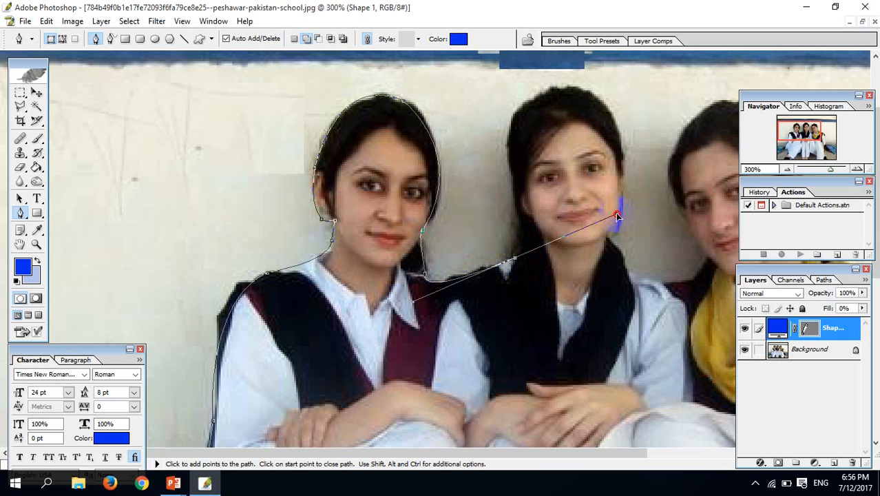
click(509, 262)
drag(506, 144, 491, 112)
alt+click(516, 142)
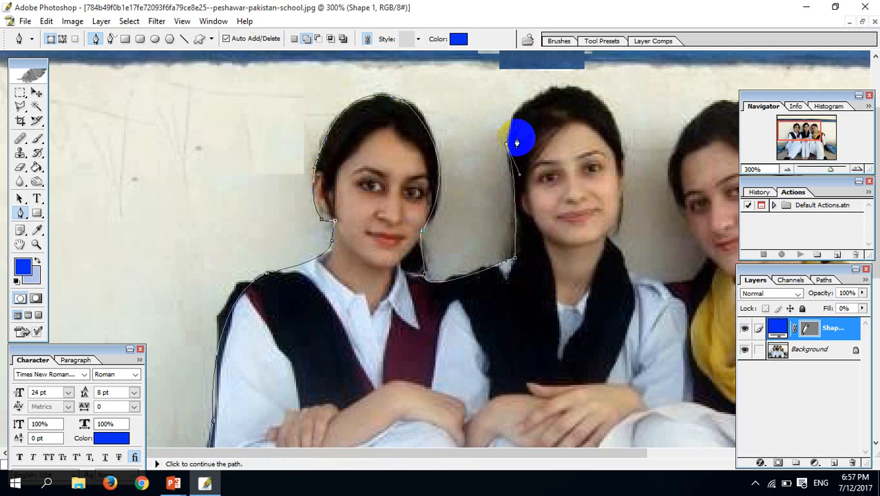
drag(624, 162, 753, 305)
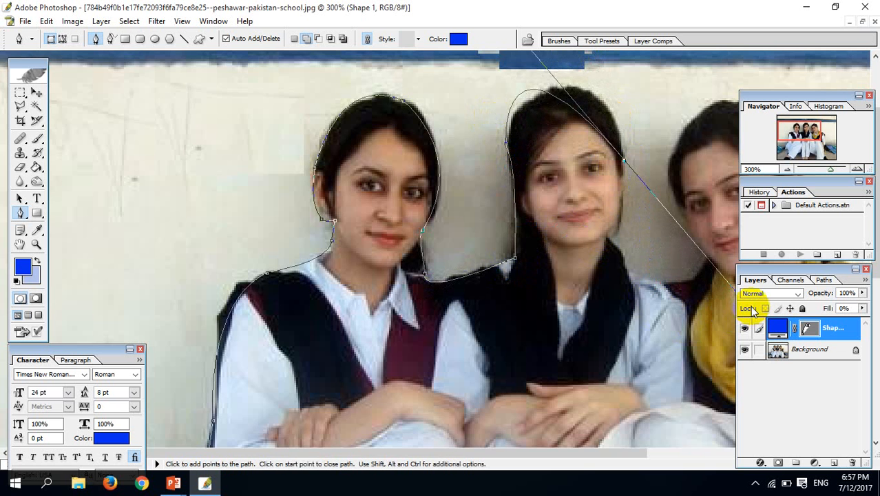
key(ctrl+z)
click(578, 96)
drag(579, 96, 645, 111)
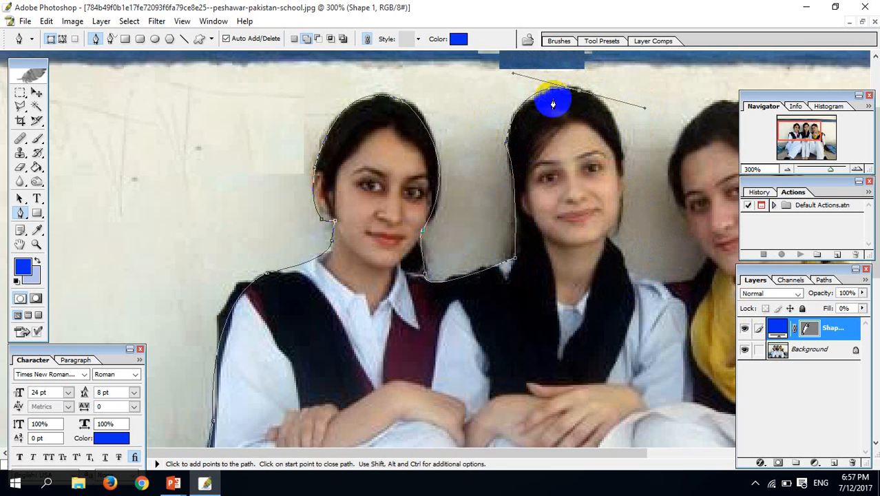
key(ctrl+z)
key(ctrl+z)
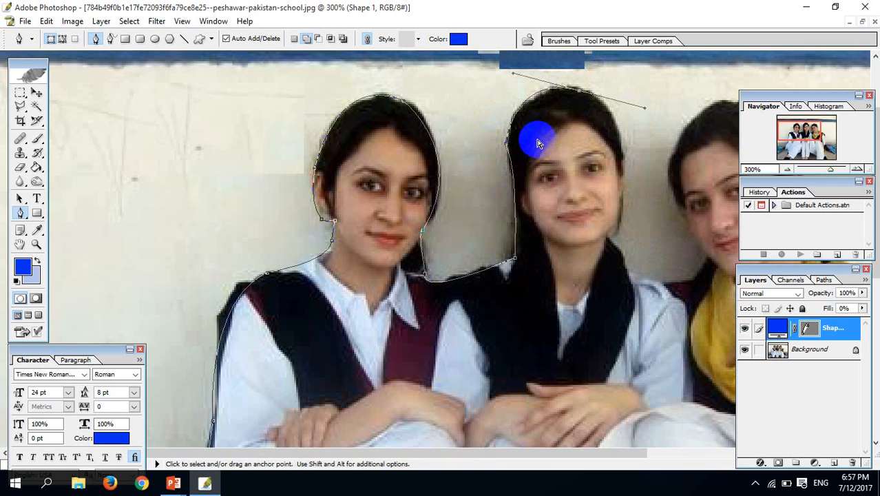
key(ctrl+alt+z)
key(ctrl+alt+z)
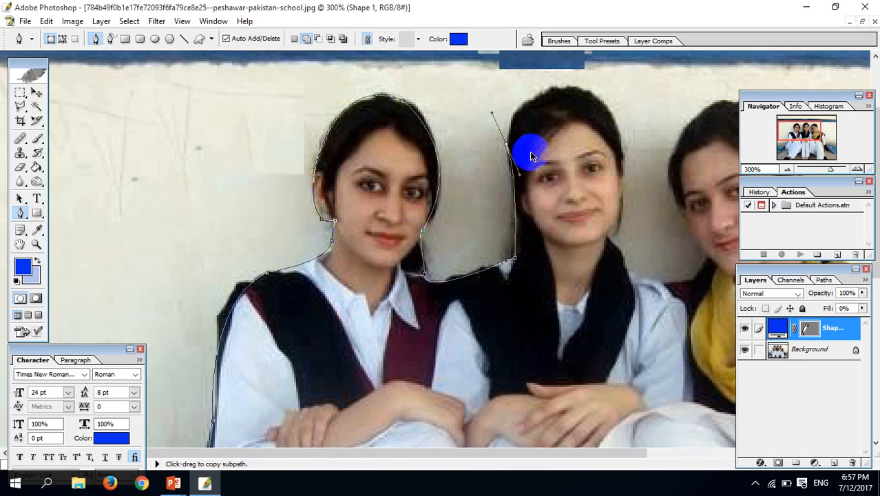
key(ctrl+alt+z)
- Trace up the side of the middle student's hair and over her head with curved anchors, removing their outgoing handles
drag(515, 191, 504, 162)
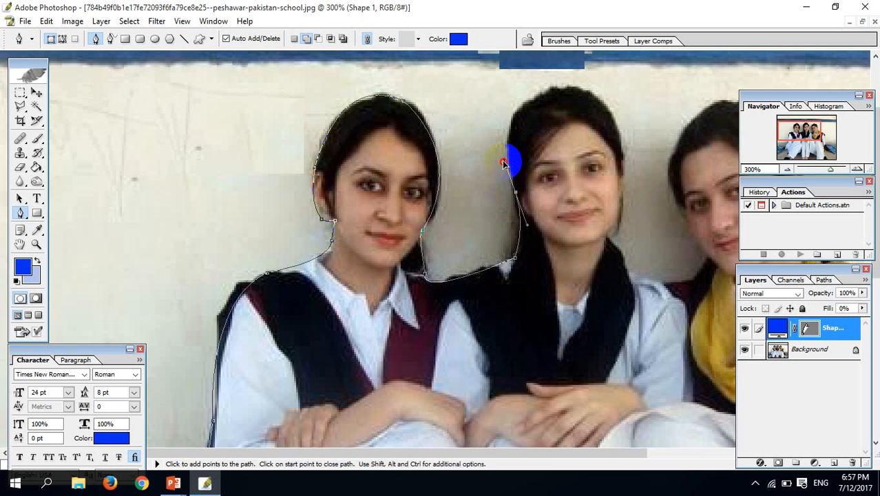
alt+click(516, 192)
drag(509, 122, 517, 99)
alt+click(508, 122)
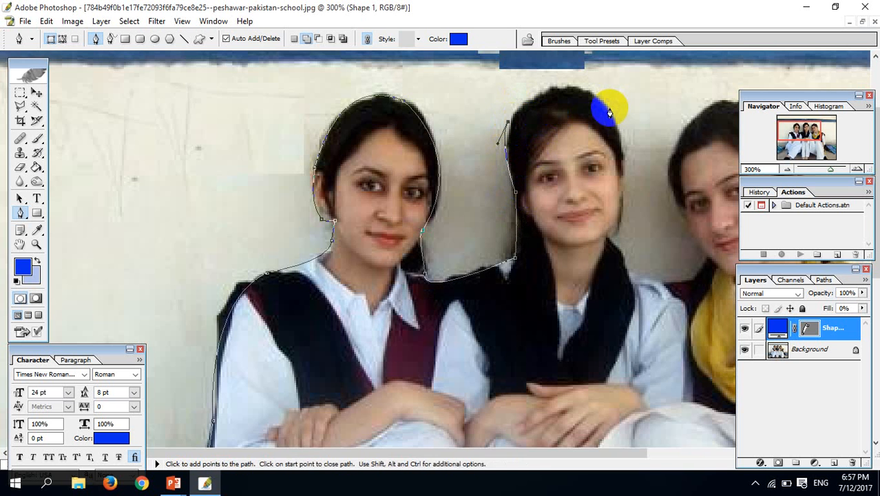
drag(610, 110, 667, 164)
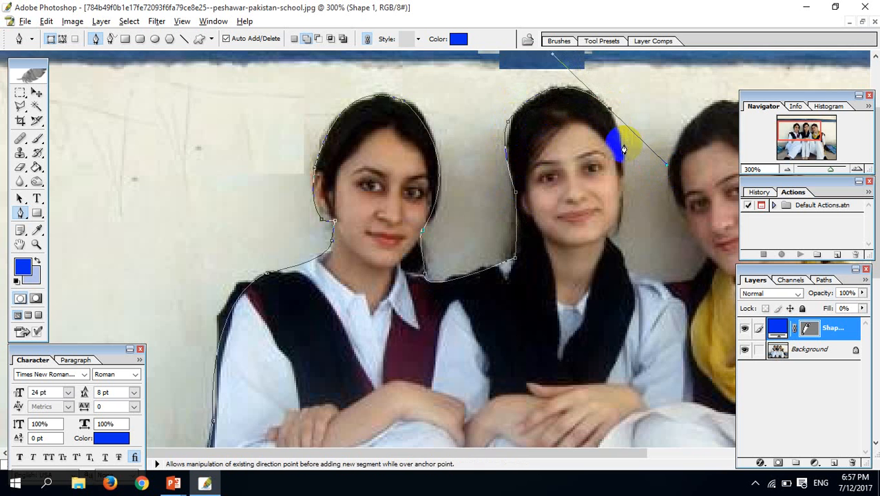
alt+click(610, 111)
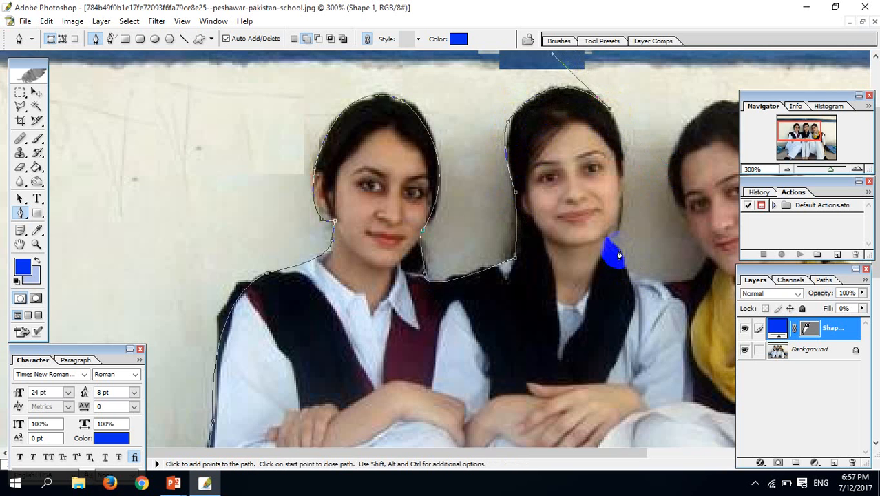
- Trace down the middle student's hair to her neck and shoulder, and curve across to the right student's chin
drag(611, 237, 589, 277)
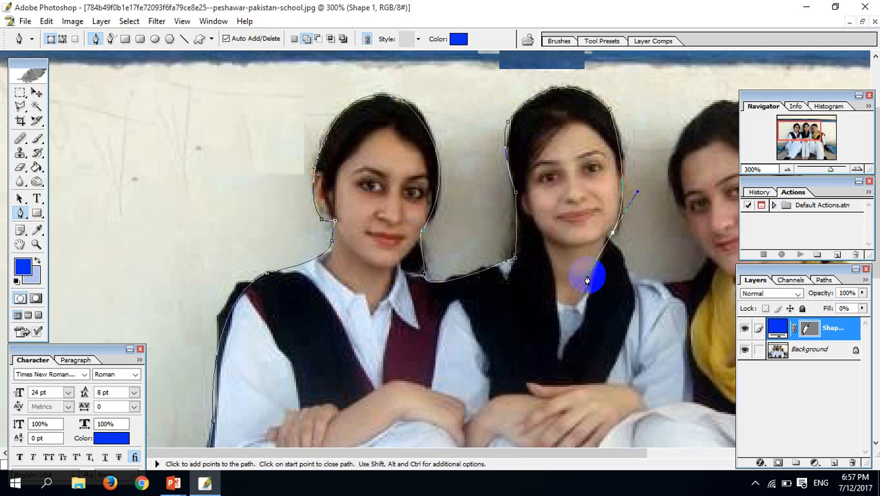
key(ctrl)
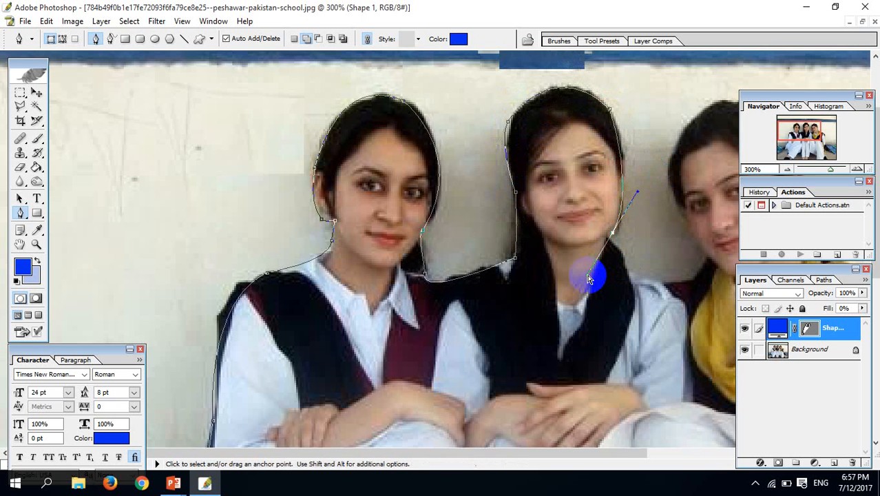
click(613, 238)
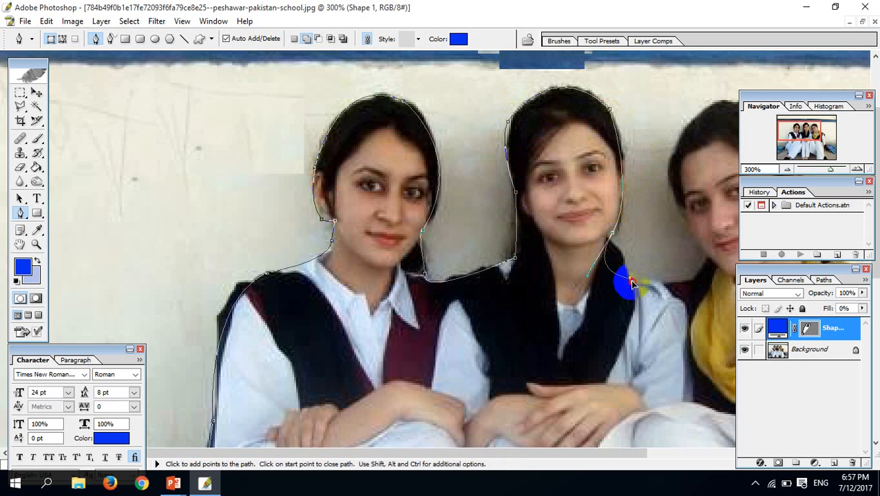
drag(632, 281, 636, 316)
key(ctrl)
key(ctrl+z)
click(612, 238)
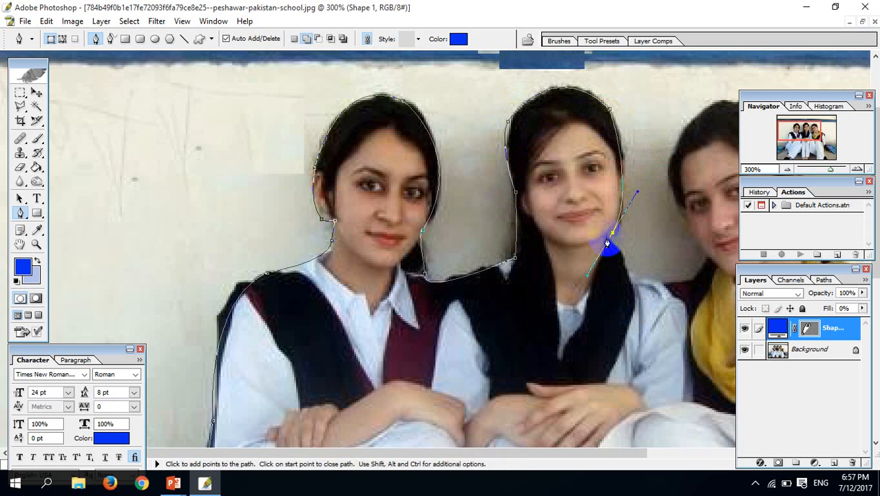
mouse_move(632, 281)
mouse_down()
mouse_move(622, 291)
mouse_move(624, 282)
mouse_up()
drag(708, 262, 712, 213)
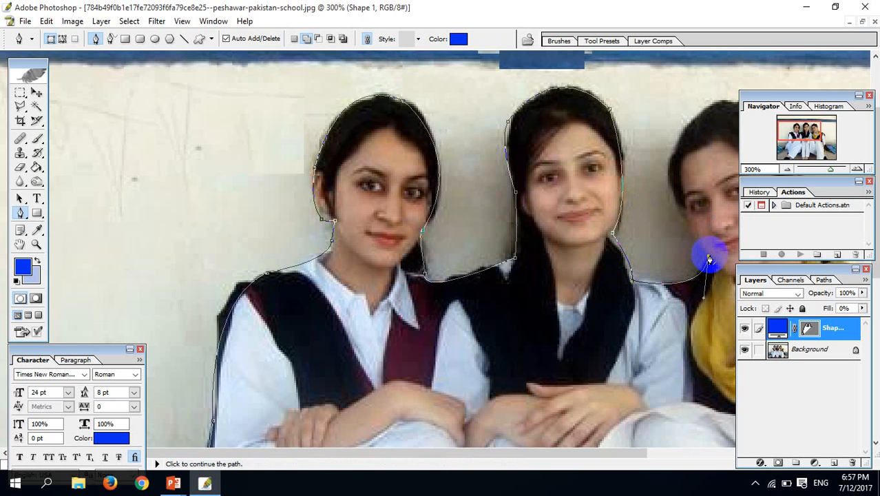
- Curve the outline up the right student's cheek and over her head to above her ear, removing the anchors' outgoing handles
key(ctrl+minus)
key(ctrl+minus)
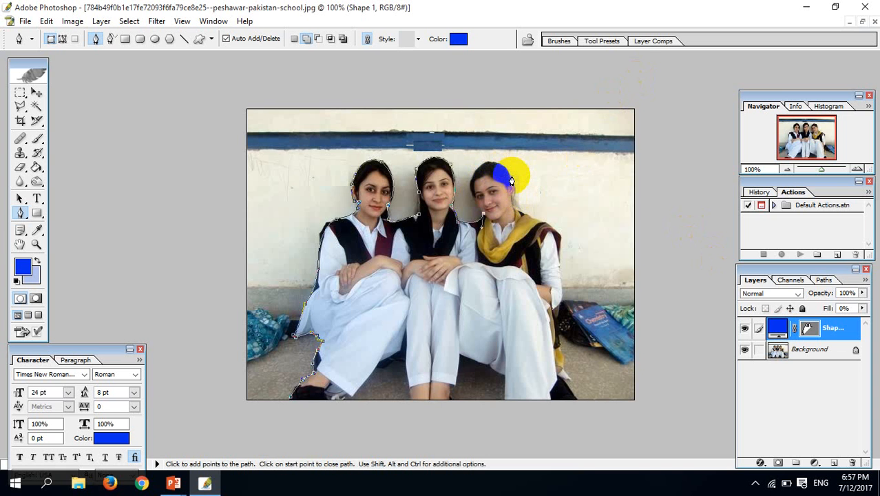
drag(511, 180, 514, 475)
key(ctrl+plus)
key(ctrl+plus)
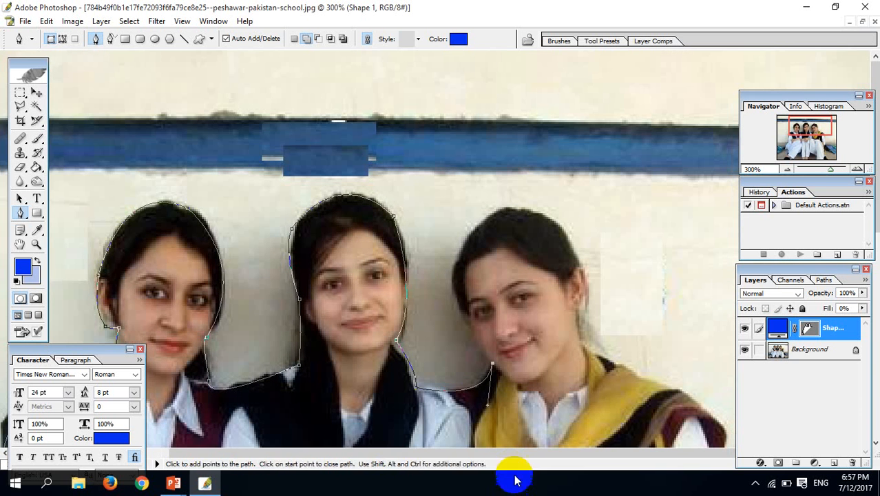
drag(463, 254, 493, 198)
click(466, 252)
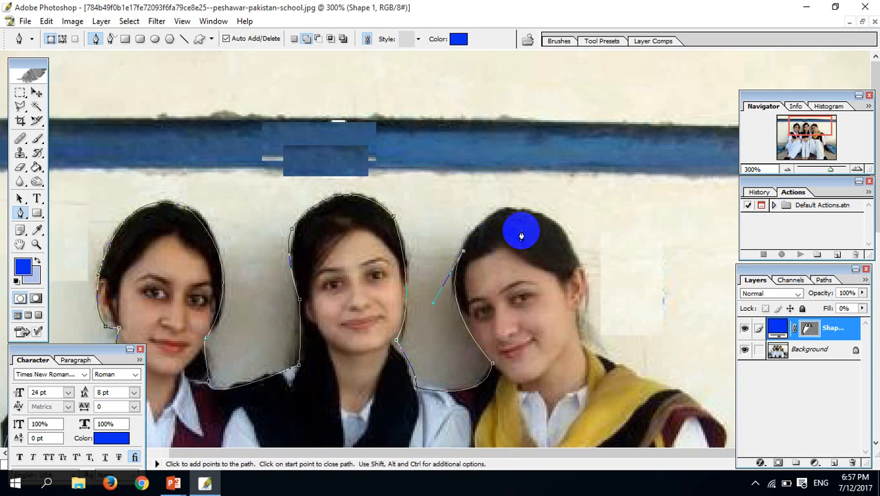
drag(571, 243, 584, 375)
click(570, 243)
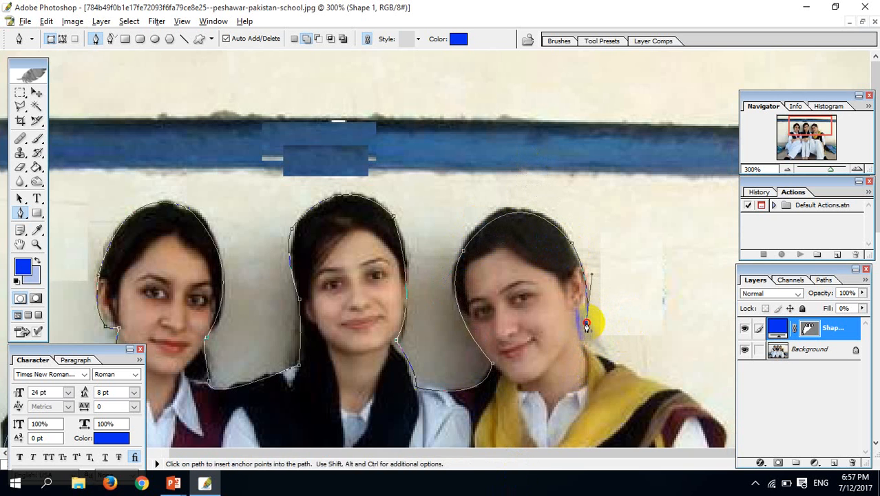
- Trace from the right student's ear down her neck and along her scarf to the shoulder, removing the last anchor's outgoing handle
scroll(586, 357, down, 1)
scroll(586, 358, down, 1)
drag(648, 320, 682, 349)
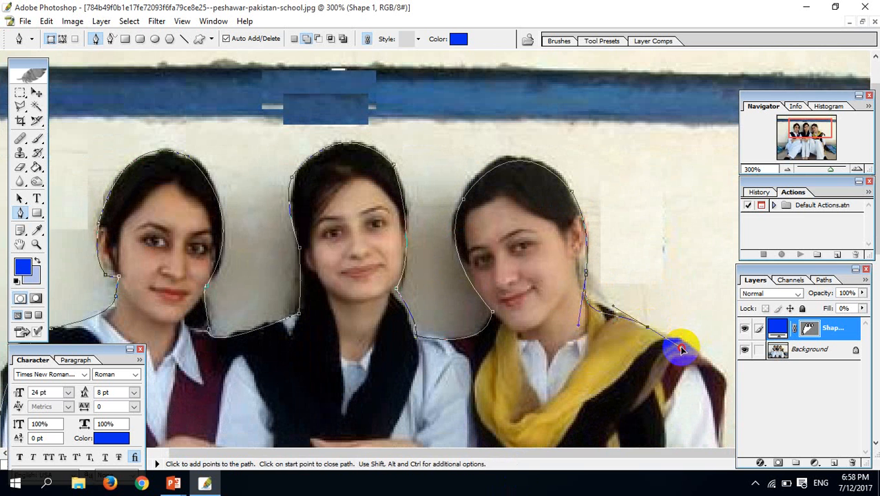
click(648, 331)
scroll(648, 332, down, 2)
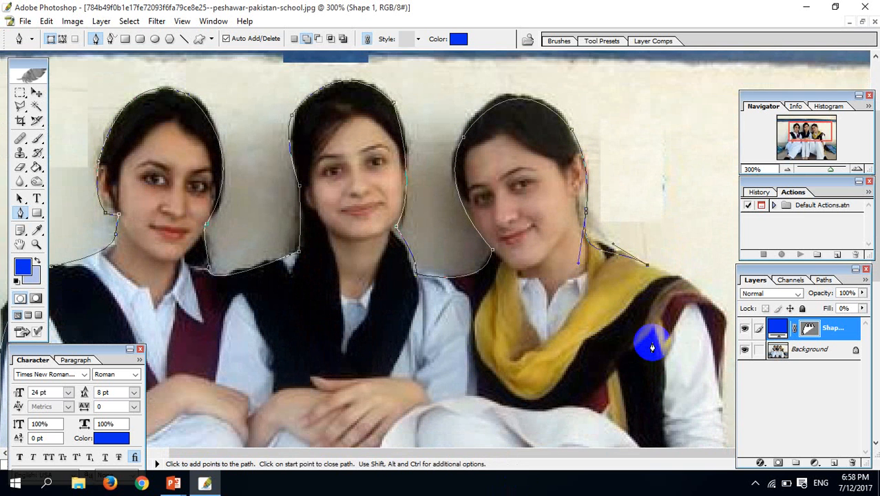
drag(724, 361, 715, 454)
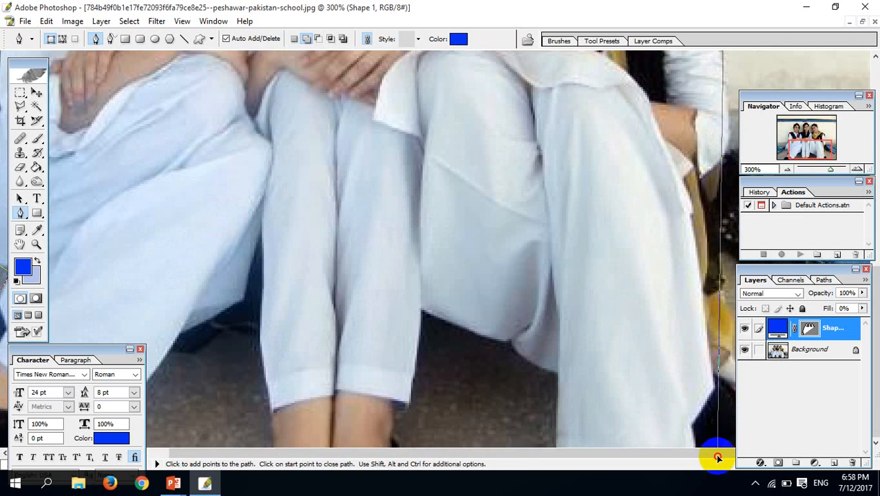
key(ctrl+alt+0)
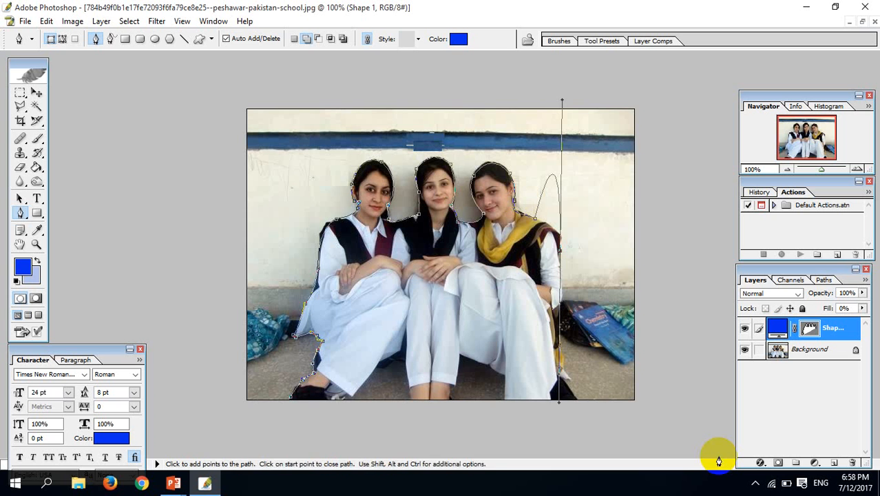
key(ctrl+z)
- Trace around the right student's shoulder and down her sleeve and hanging scarf to her shoe at the photo's lower edge
click(554, 261)
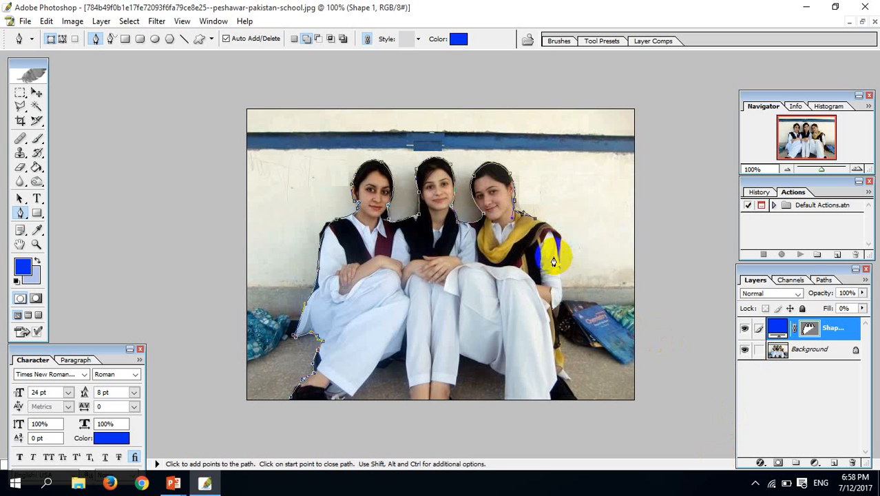
drag(556, 275, 569, 240)
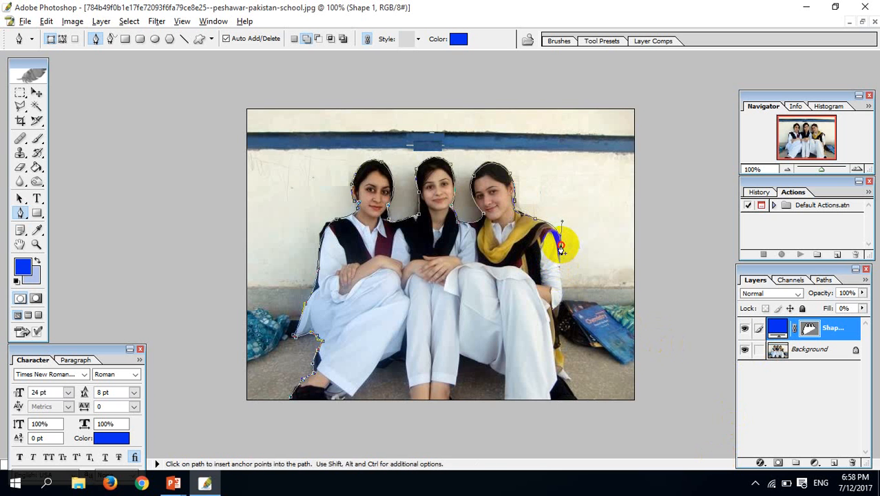
scroll(561, 318, up, 1)
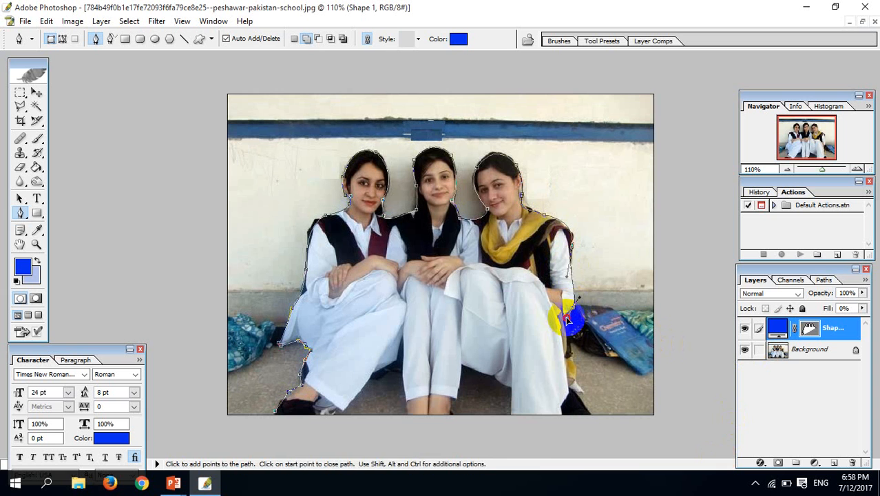
click(566, 342)
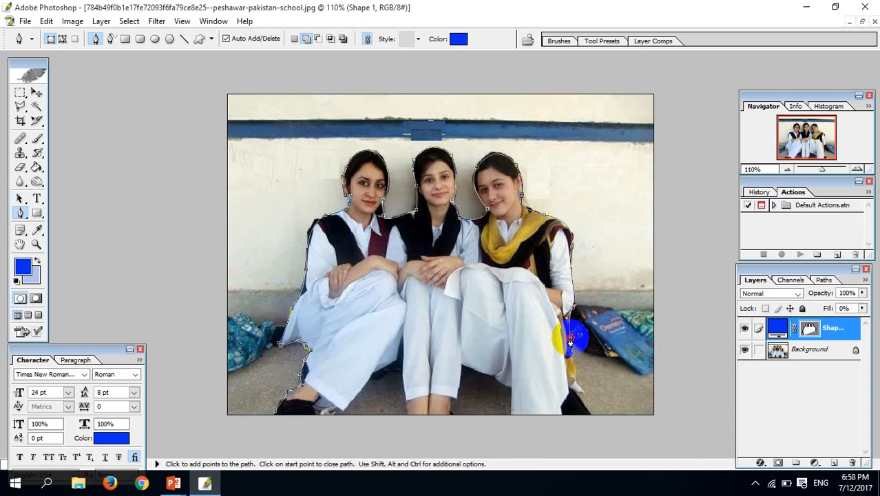
click(573, 370)
click(586, 409)
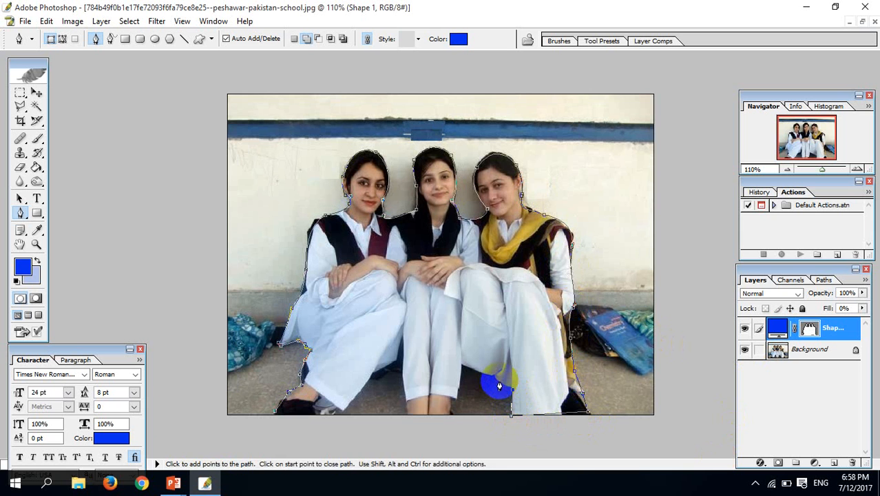
- Trace around the gap between the right and middle students' legs and under the middle student's ankles to her trouser hem
click(466, 369)
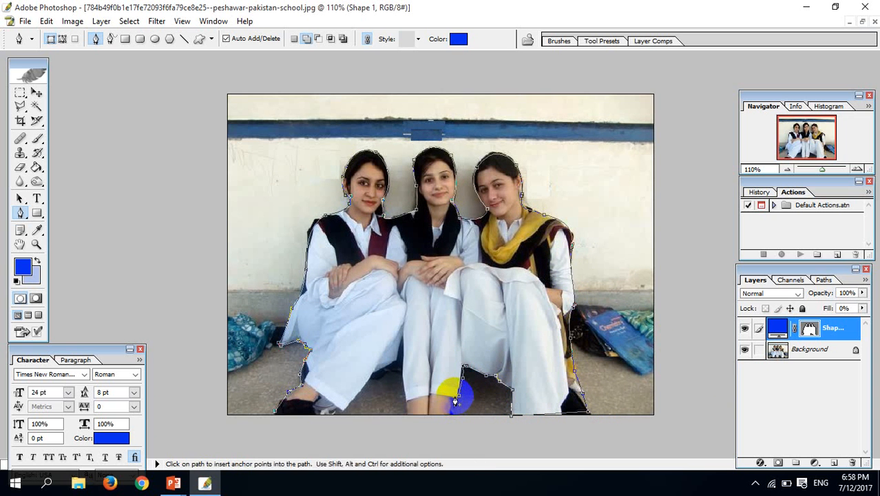
click(453, 398)
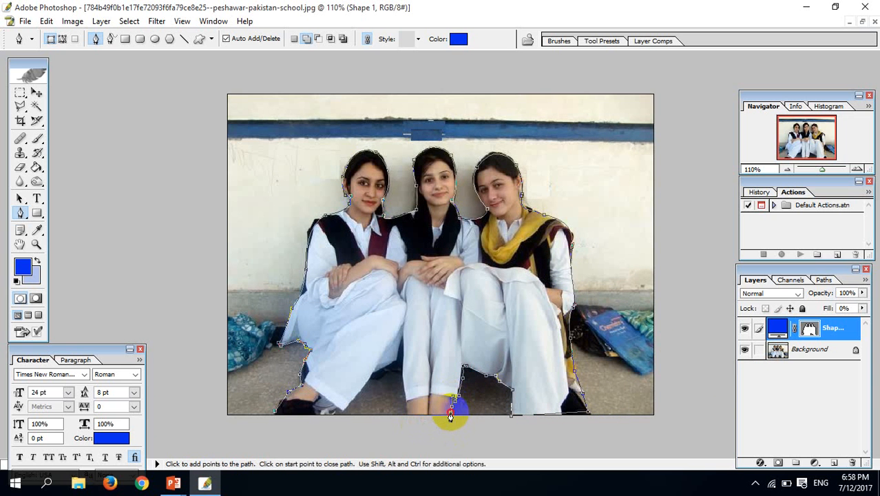
click(451, 415)
click(410, 419)
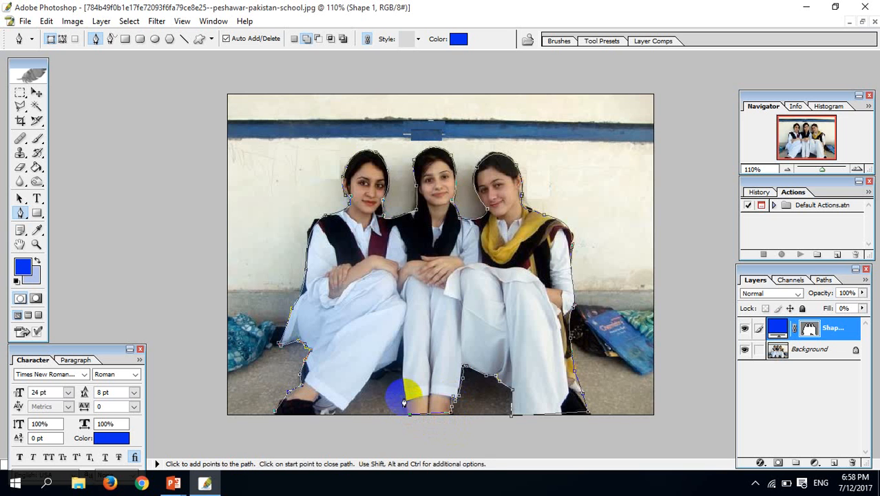
click(402, 390)
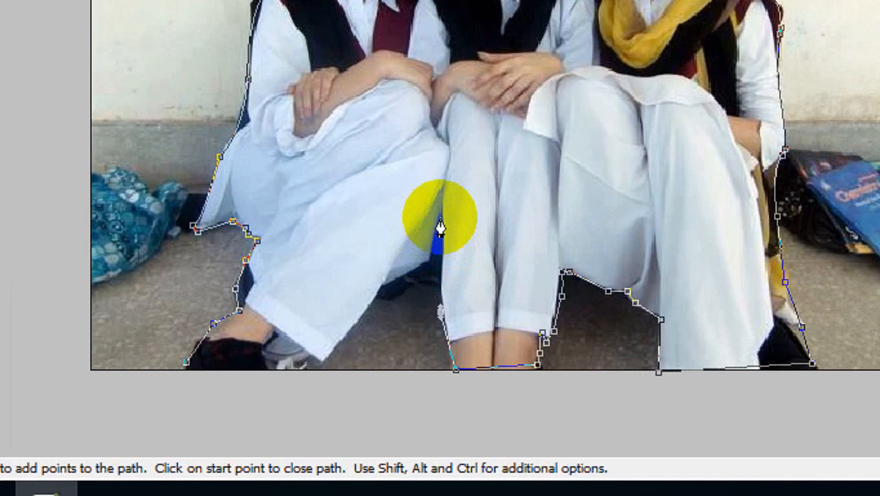
- Trace up the side of the middle student's trousers and along the dark gap beside the left student's legs
click(440, 219)
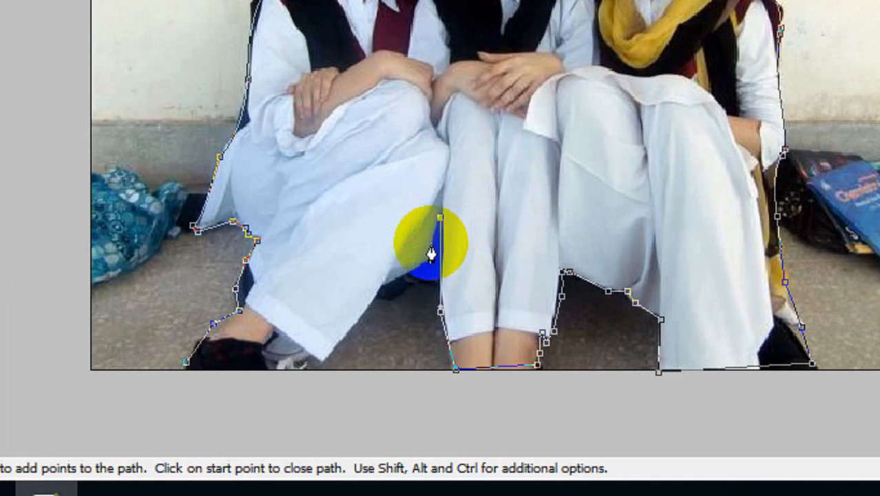
click(431, 245)
click(429, 261)
click(413, 273)
click(391, 276)
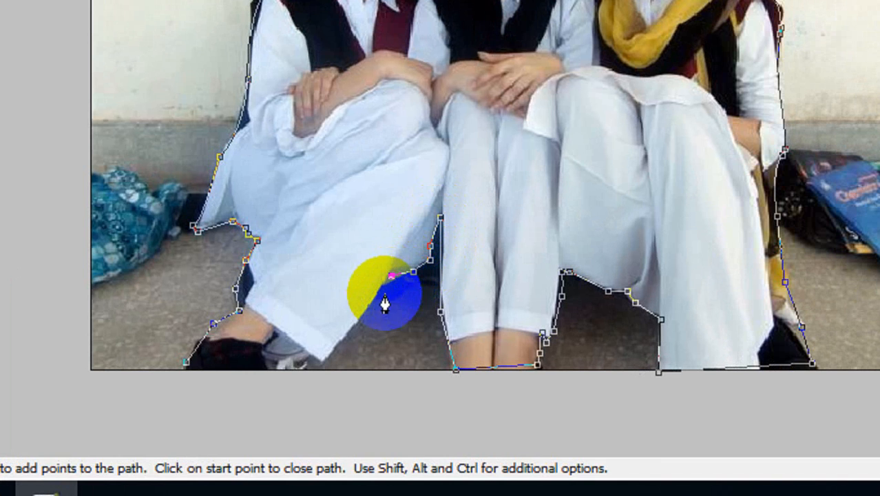
- Trace down the left student's trouser hem and around her shoes, closing the outline at its starting anchor
click(384, 293)
click(360, 321)
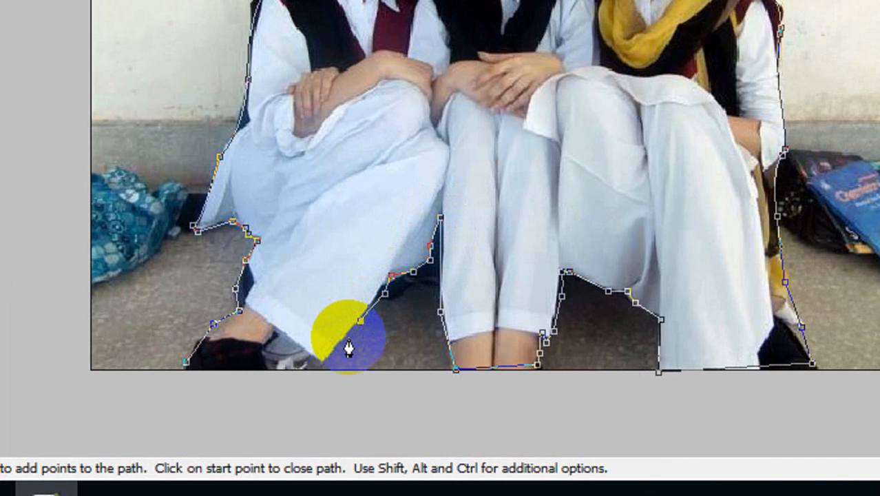
click(325, 363)
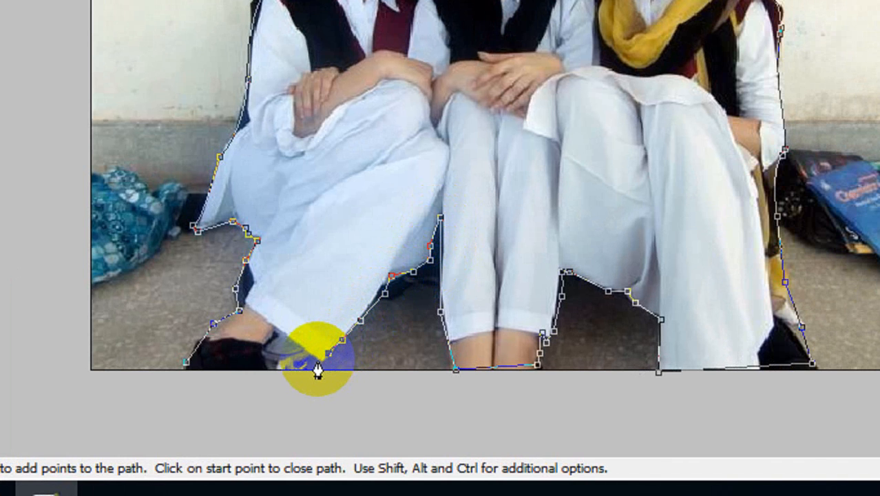
click(305, 375)
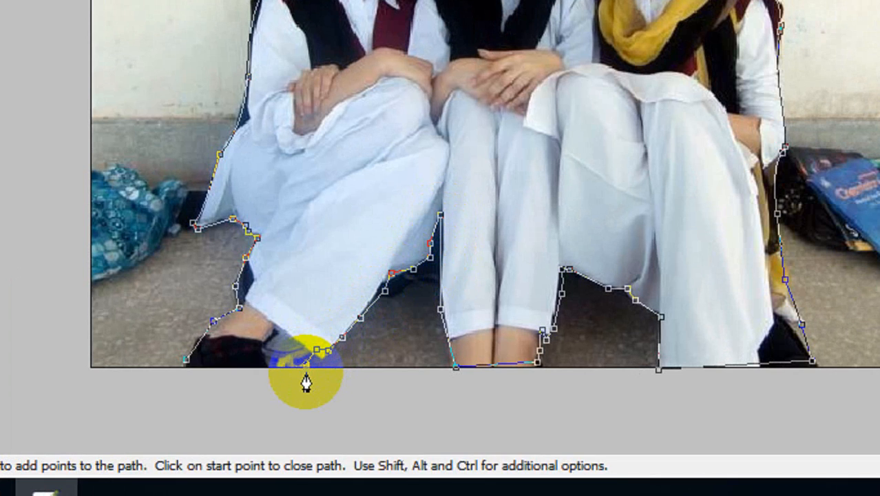
click(263, 381)
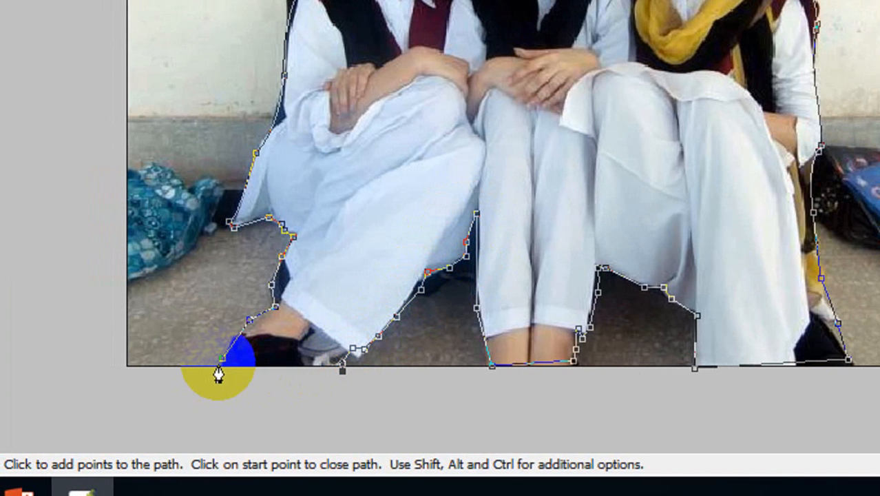
click(214, 369)
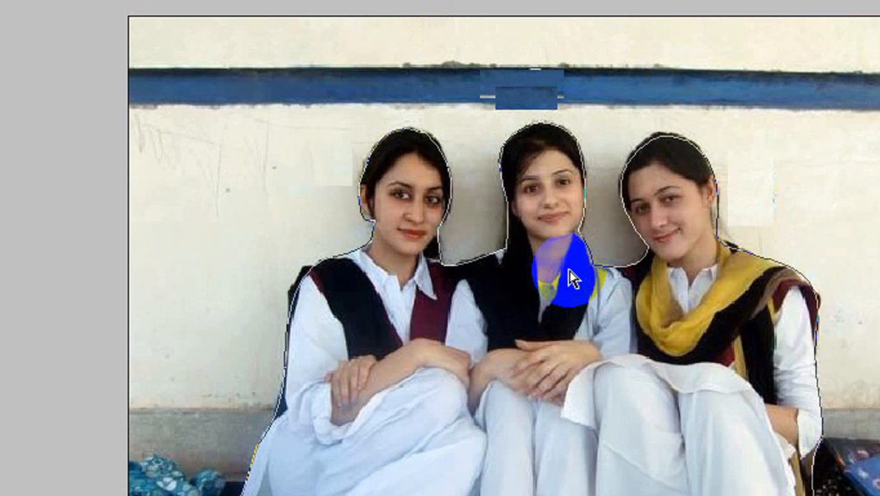
- Convert the closed outline to a selection, and cut the students from the Background and paste them onto a new layer
key(ctrl+Return)
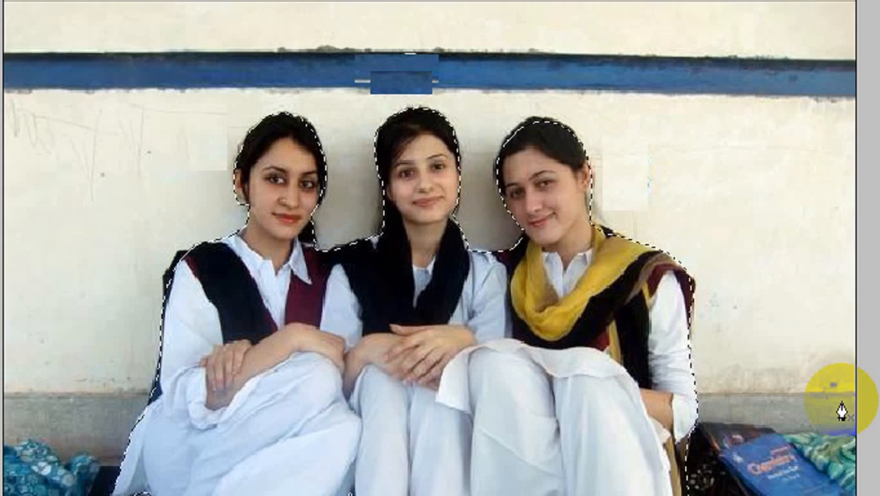
key(ctrl+v)
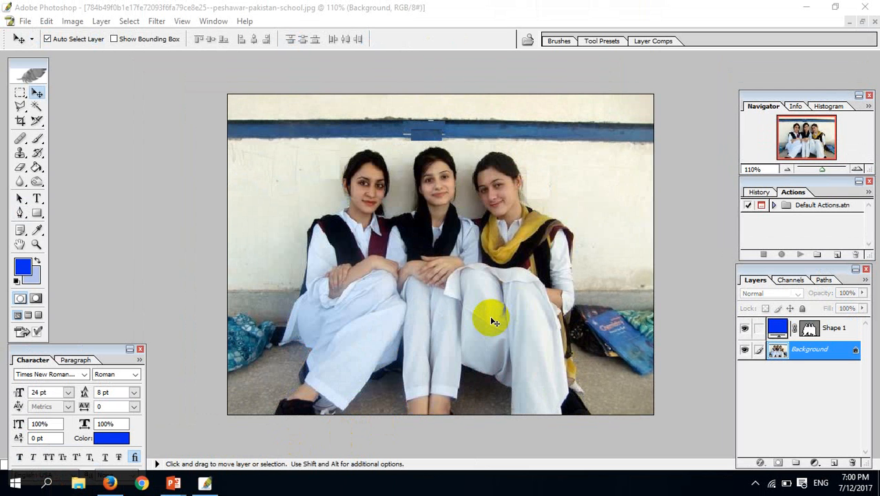
click(458, 245)
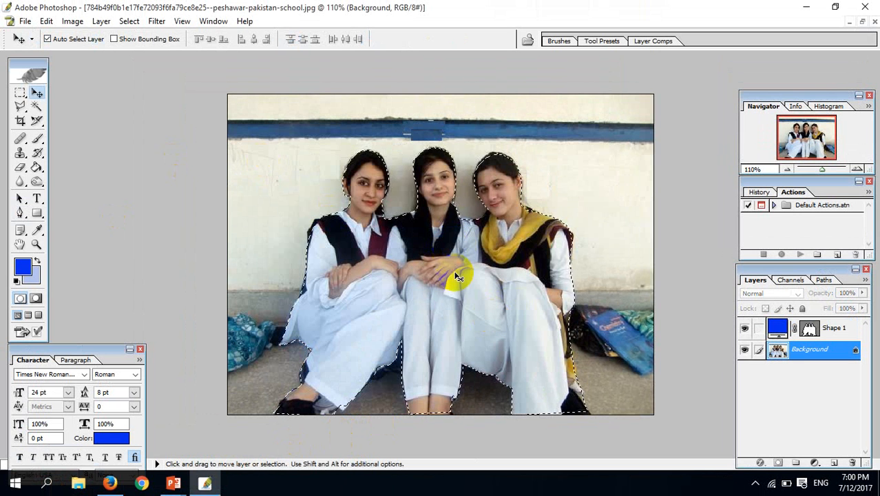
key(ctrl+x)
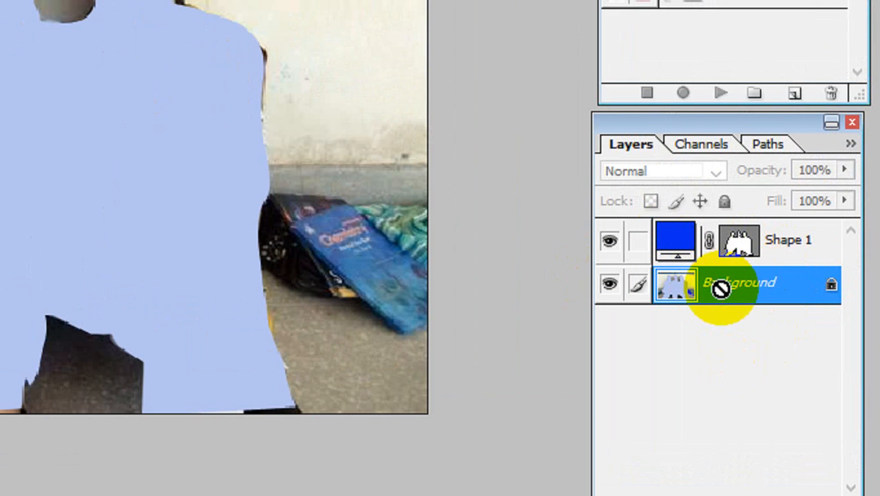
key(ctrl+v)
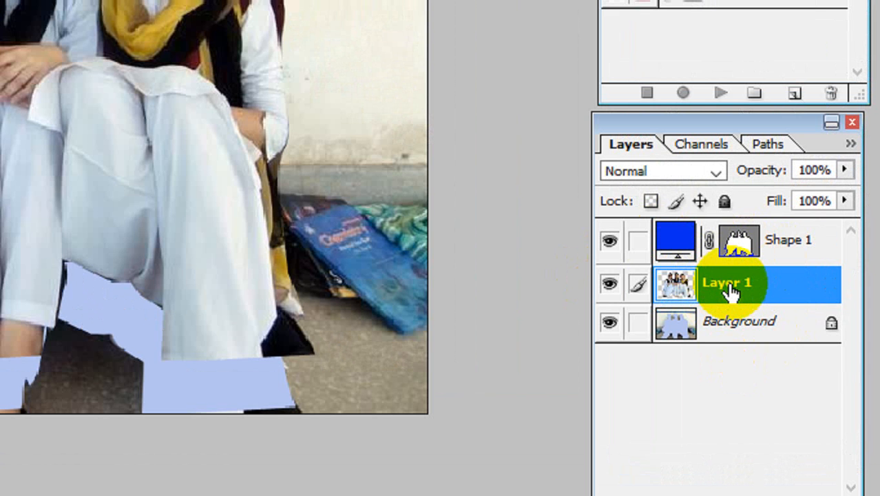
- Delete the Background layer so only the cut-out students and the shape layer remain in the document
drag(716, 288, 792, 449)
drag(792, 417, 826, 478)
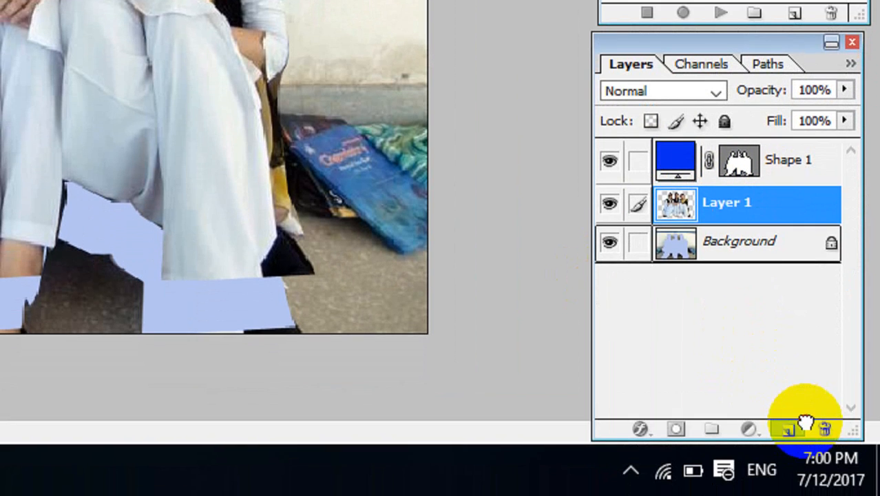
drag(833, 437, 826, 430)
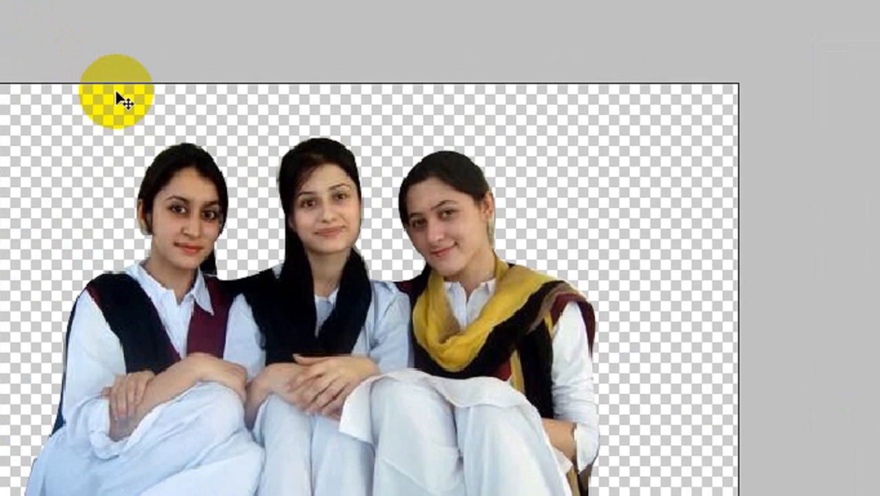
key(ctrl+0)
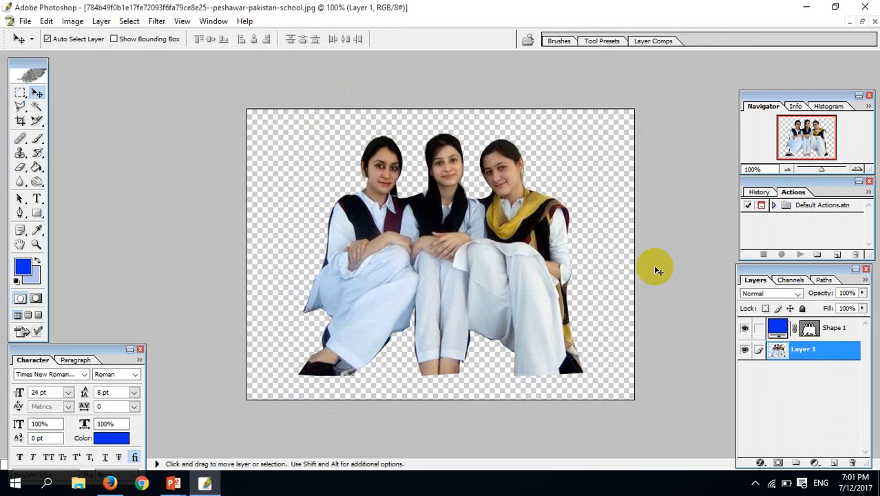
- Restore the students' document to a floating window and open the boab-tree_21032017_255_ca1a5.jpg photo from the Desktop
click(863, 22)
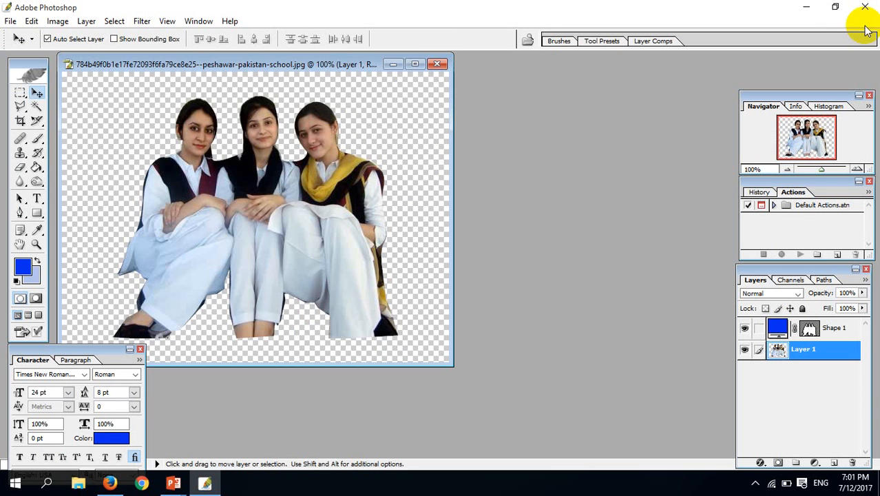
click(10, 20)
click(32, 50)
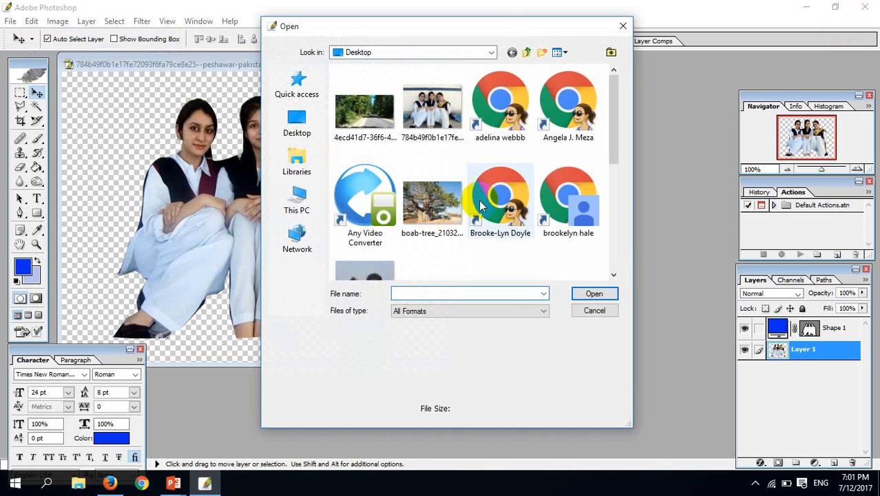
double_click(433, 196)
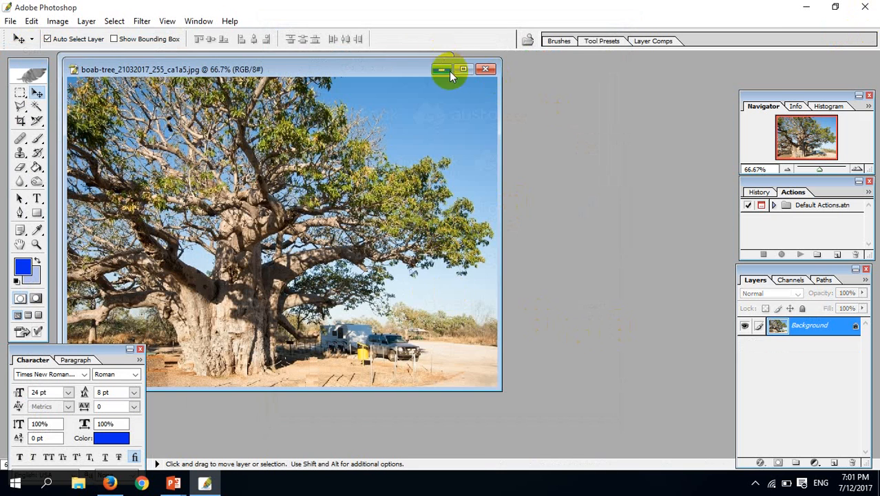
- Place the tree photo's window beside the students' document and try to copy the students onto the tree photo
drag(395, 69, 725, 128)
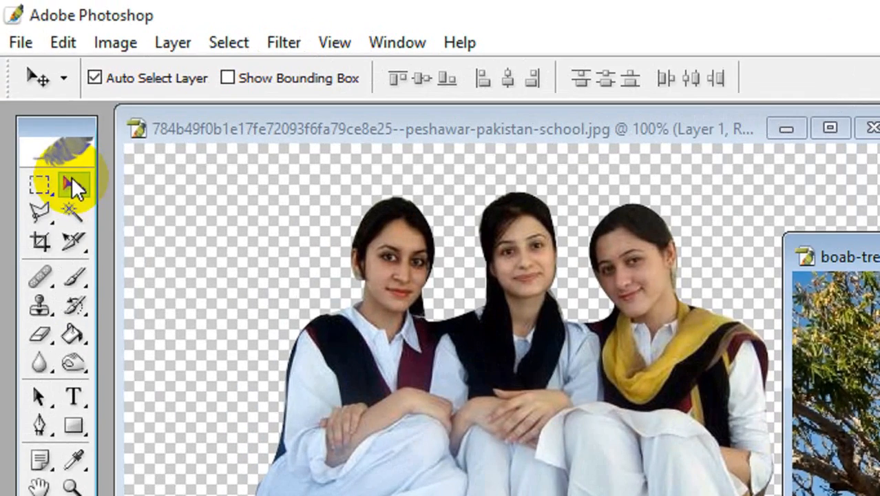
click(192, 187)
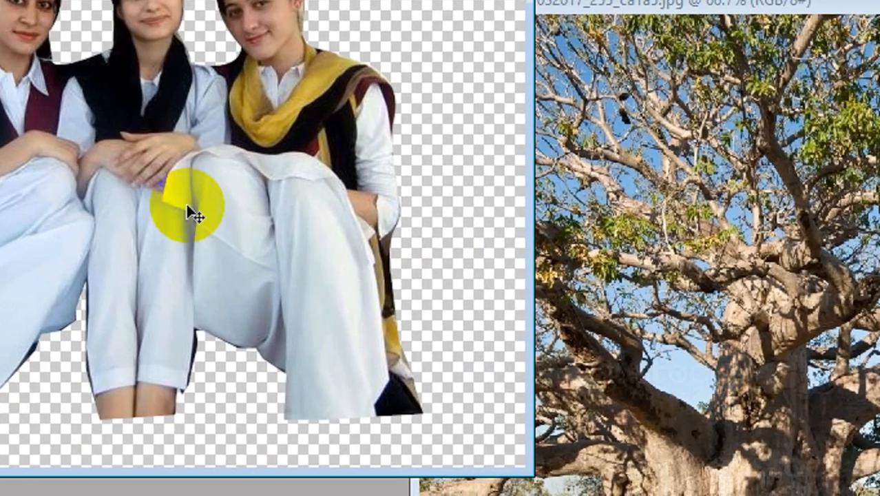
drag(176, 212, 741, 358)
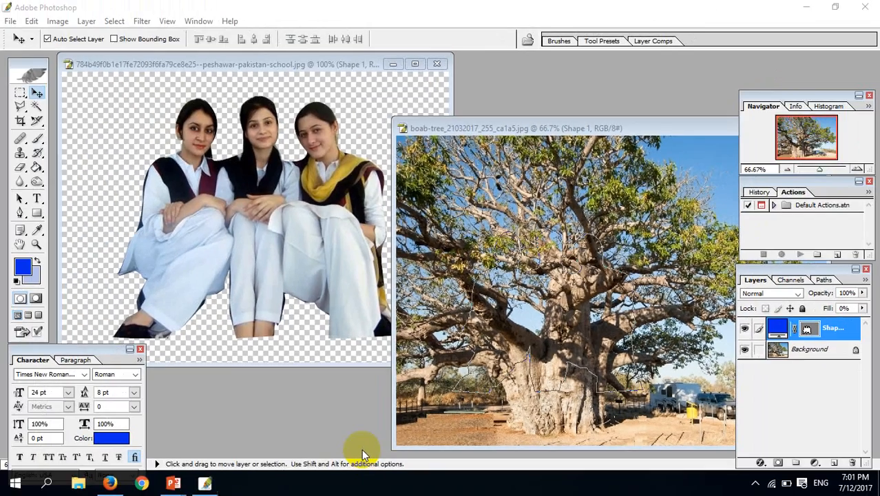
- Maximize the students' document and flatten its image onto a plain background
click(146, 186)
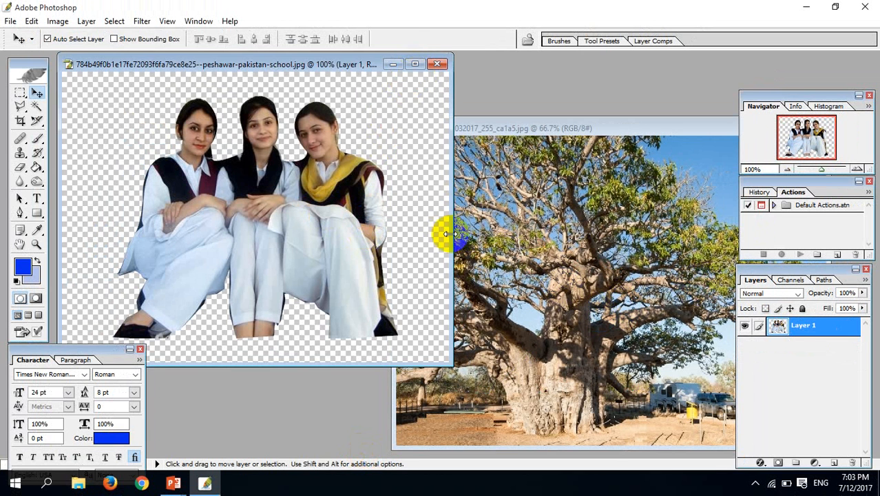
click(415, 64)
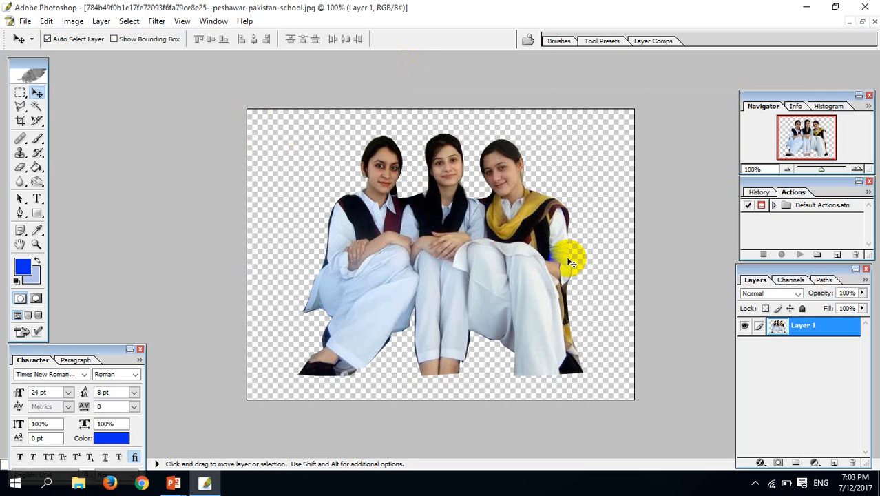
click(555, 309)
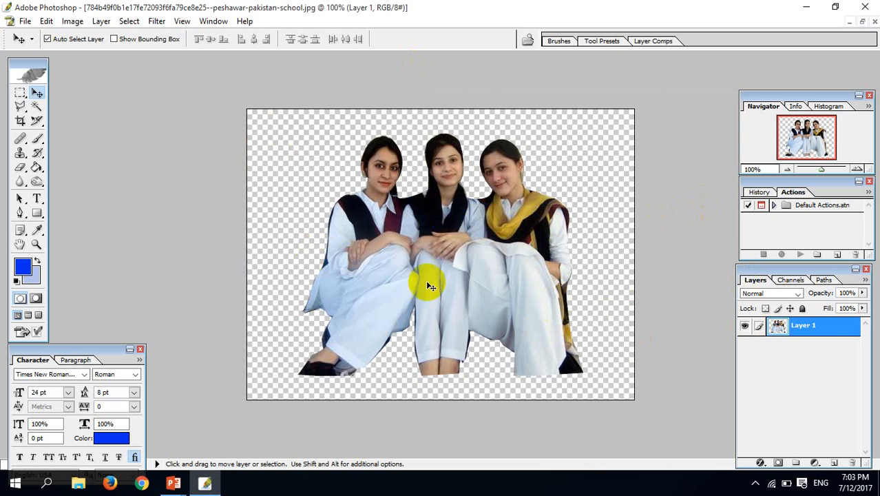
click(866, 281)
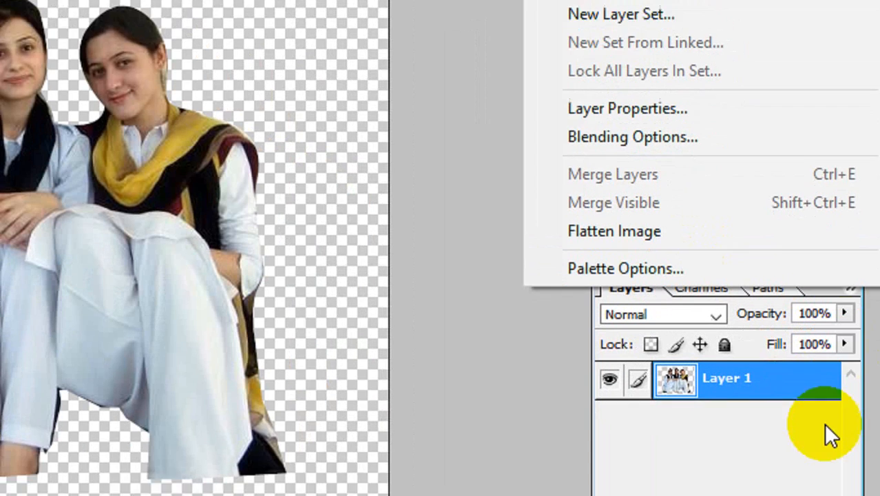
click(824, 423)
click(852, 203)
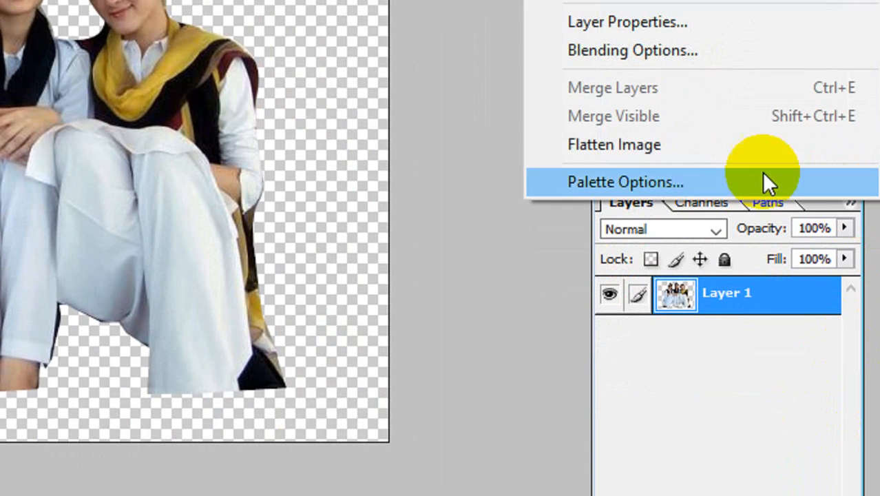
click(697, 149)
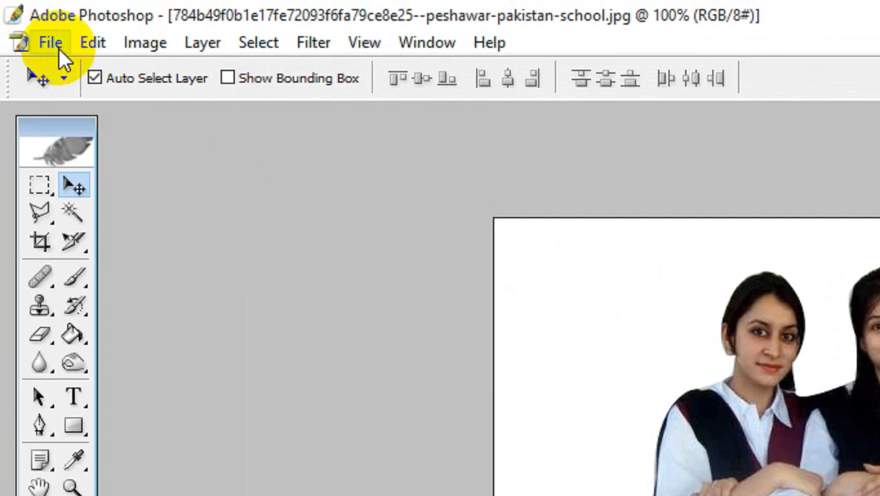
- Save the flattened image as a JPEG named New Test at quality 11 with progressive format, and minimize the program to show the desktop
click(59, 43)
click(103, 318)
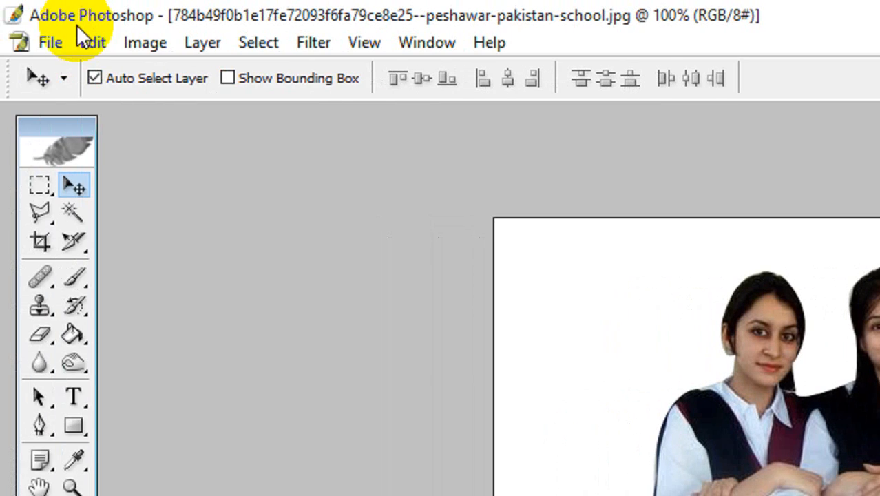
click(56, 39)
click(121, 345)
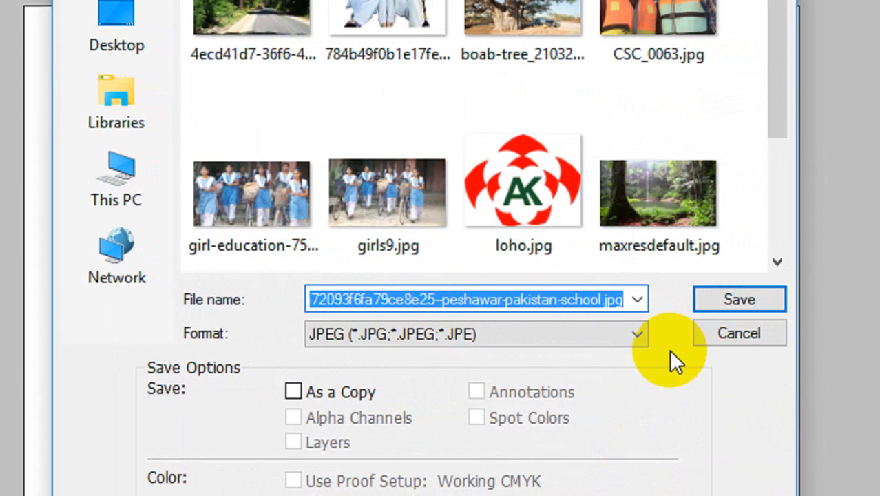
text(New Test)
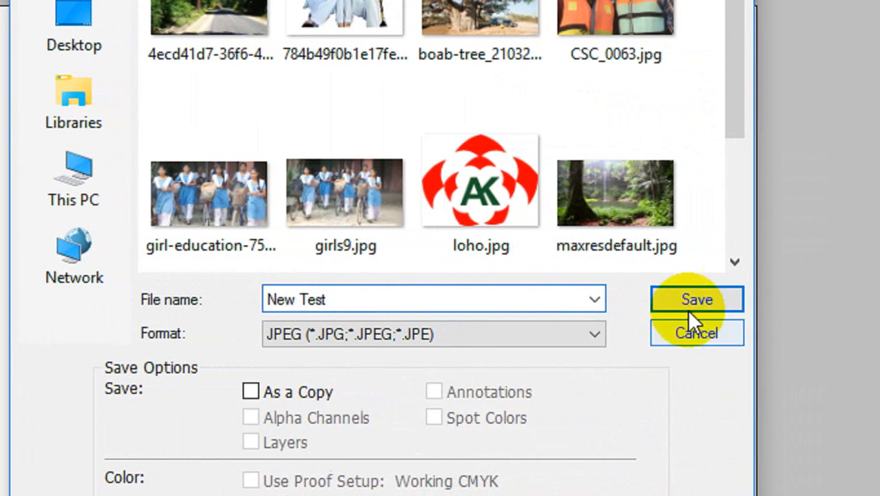
click(724, 303)
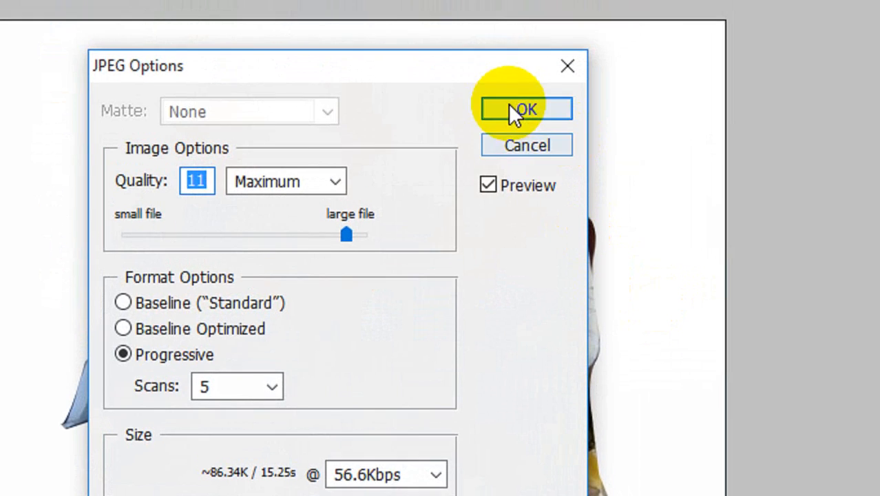
click(518, 98)
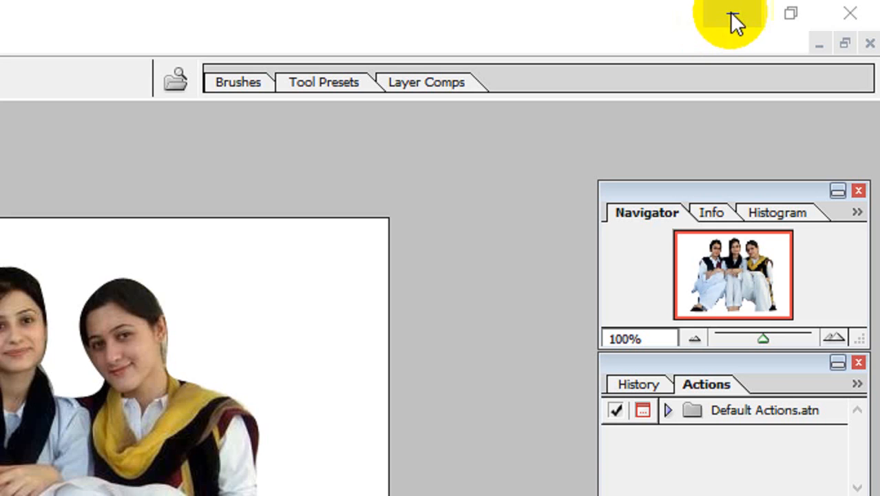
click(735, 24)
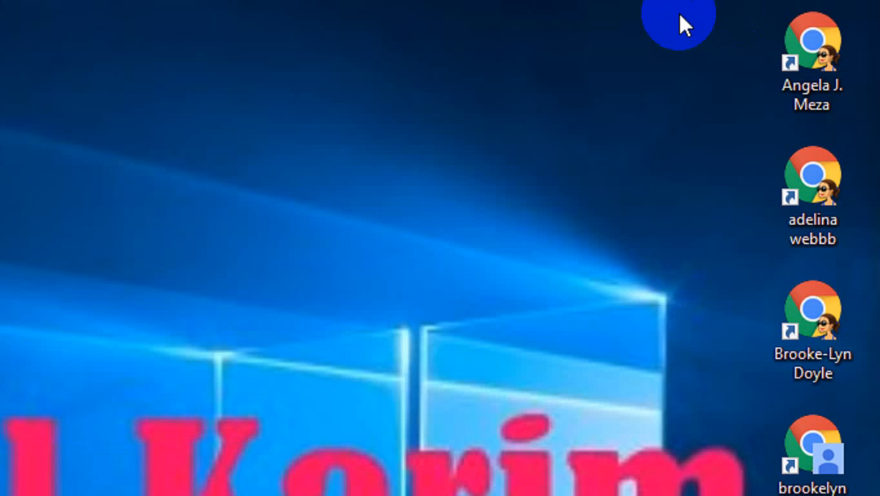